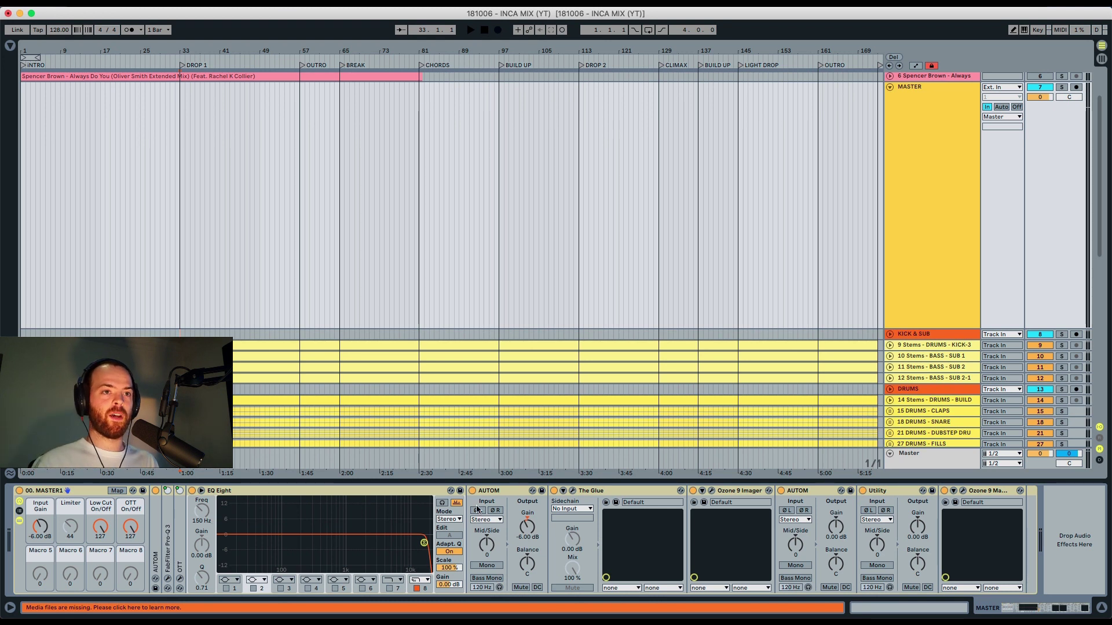
Step: Open The Glue's plug-in window from the MASTER track and unfold the collapsed AUTOM utility device after the MASTER1 rack
click(573, 491)
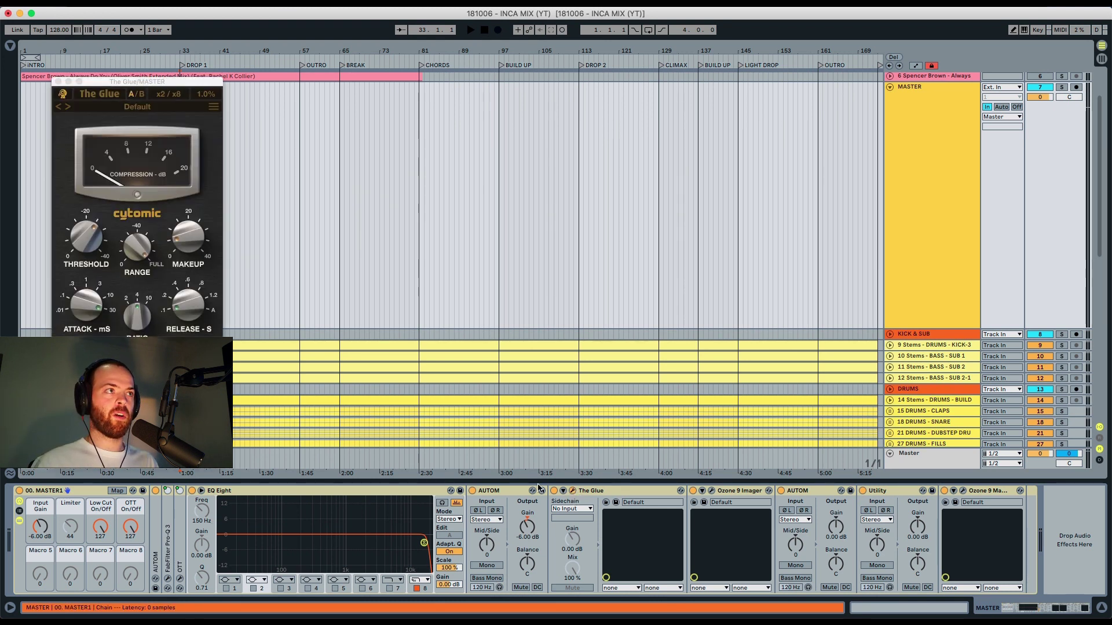
drag(139, 85, 374, 71)
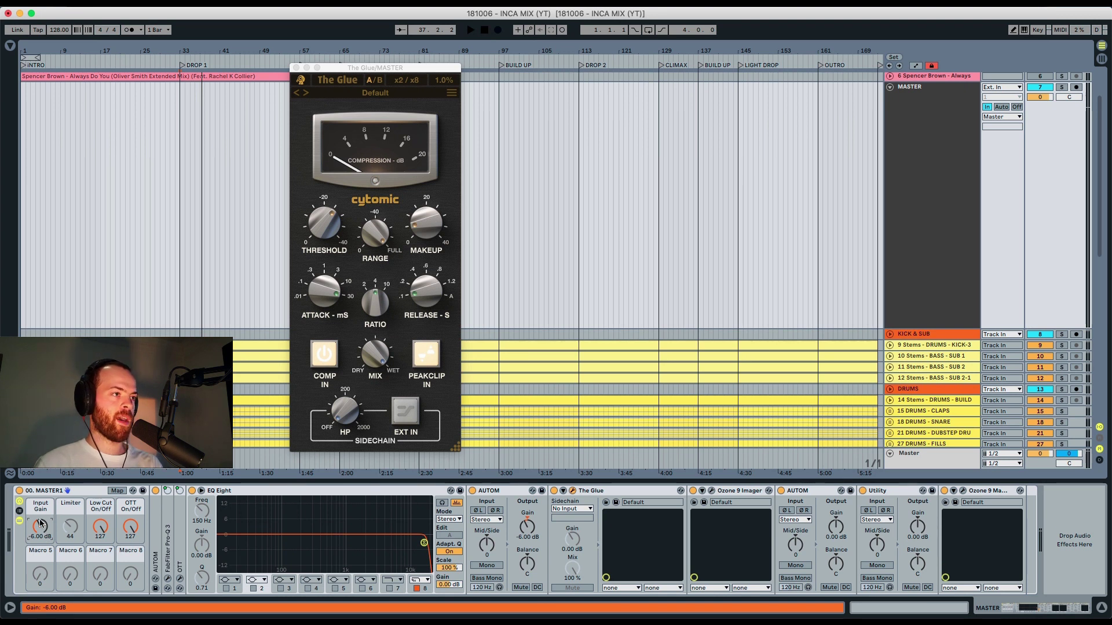
click(154, 525)
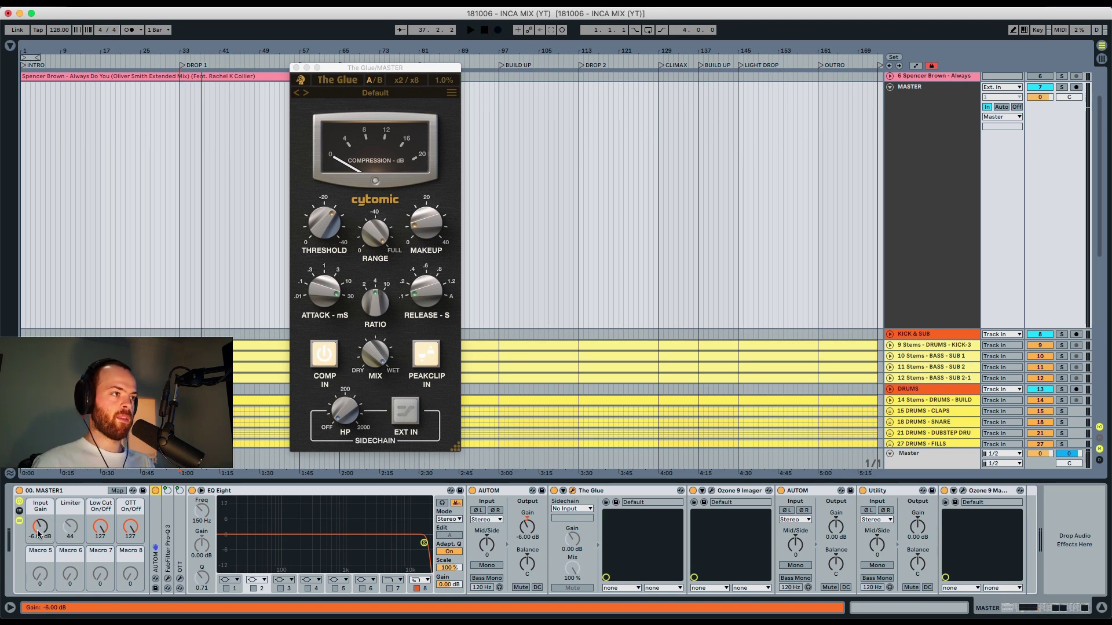
click(39, 524)
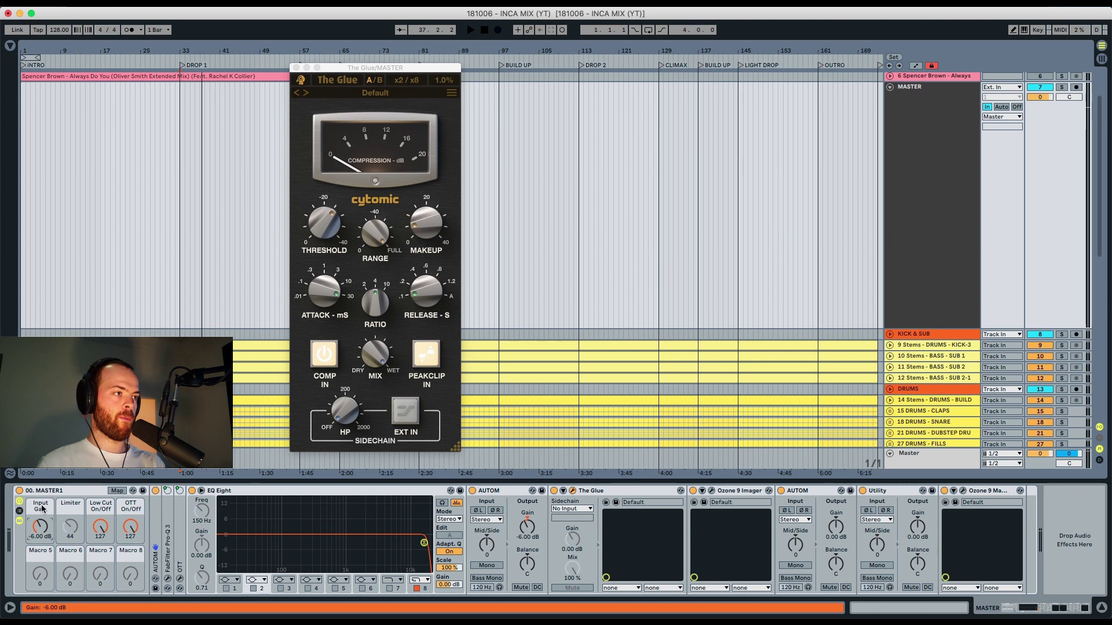
double_click(157, 520)
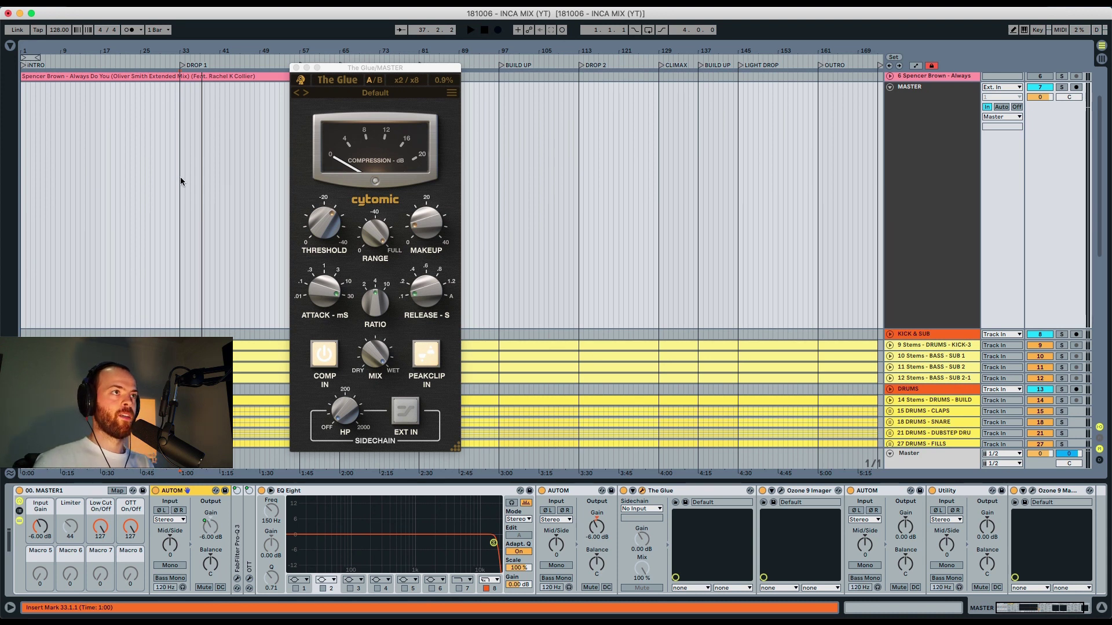
Step: Play from Drop 1 and raise the MASTER1 rack's Input Gain to 1.72 dB while watching The Glue's compression meter
key(space)
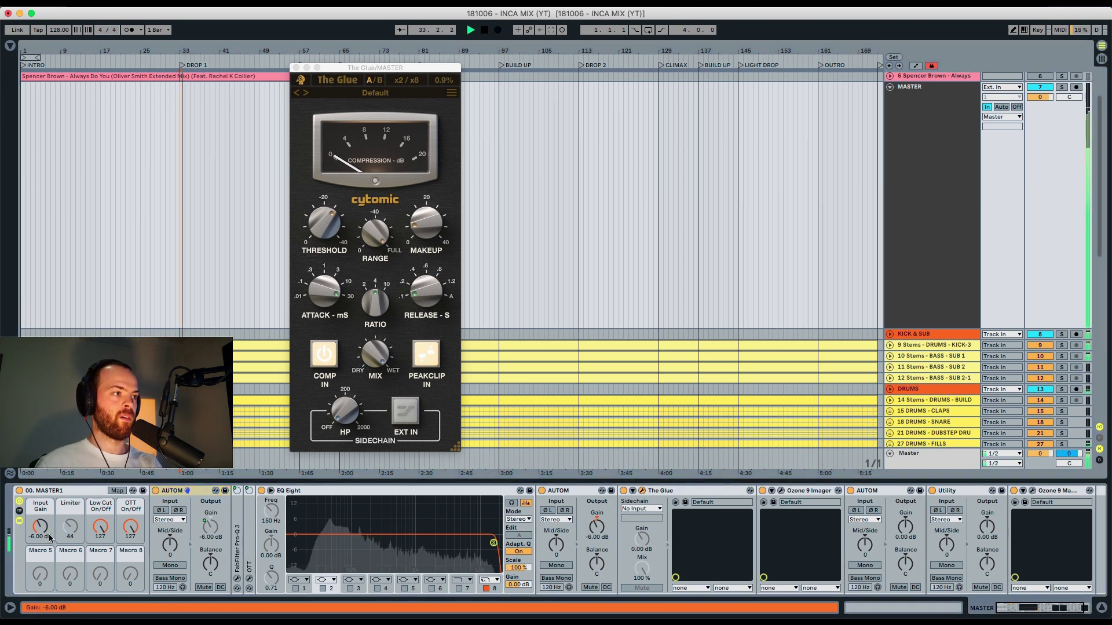
mouse_move(43, 531)
mouse_down()
mouse_move(43, 508)
mouse_move(43, 524)
mouse_up()
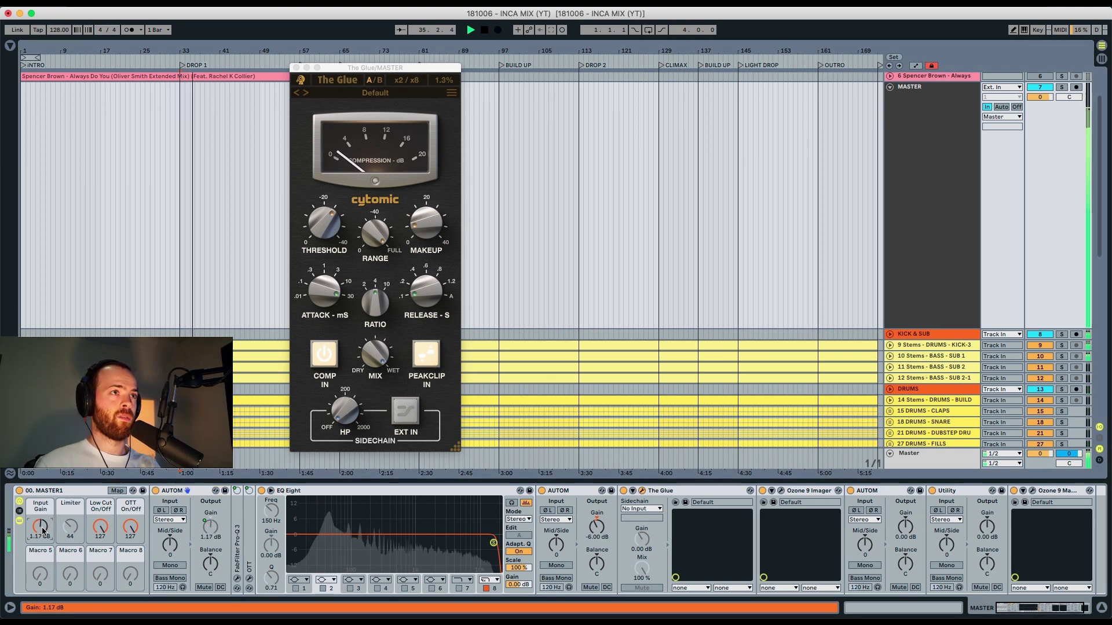
key(space)
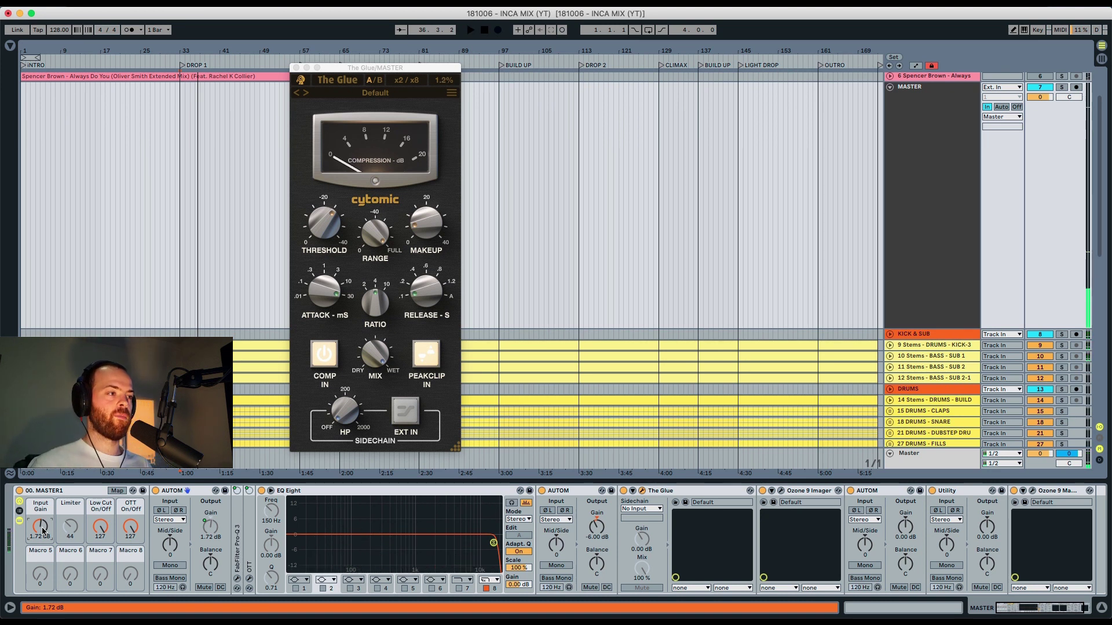
key(space)
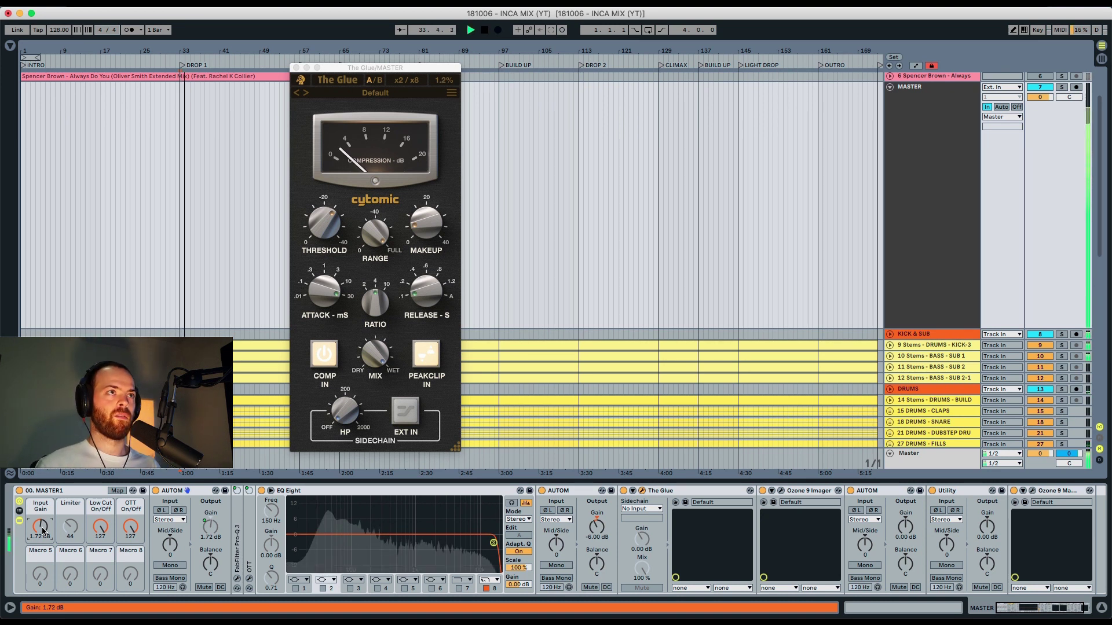
key(space)
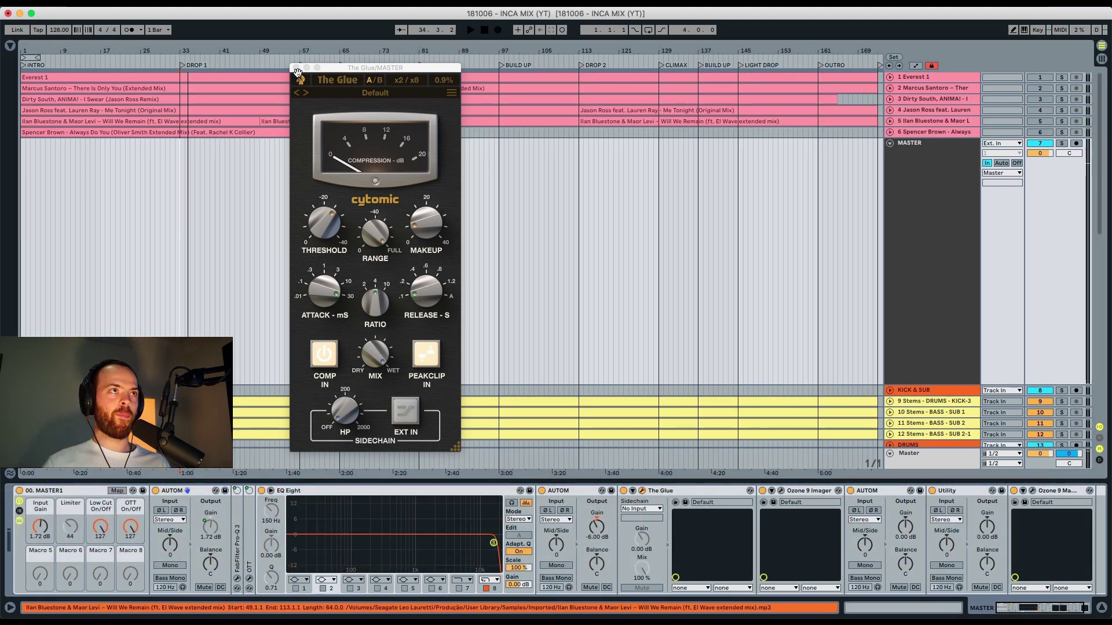
Step: Close The Glue's window and review the key mappings assigned to the track solo switches
click(296, 68)
click(1037, 29)
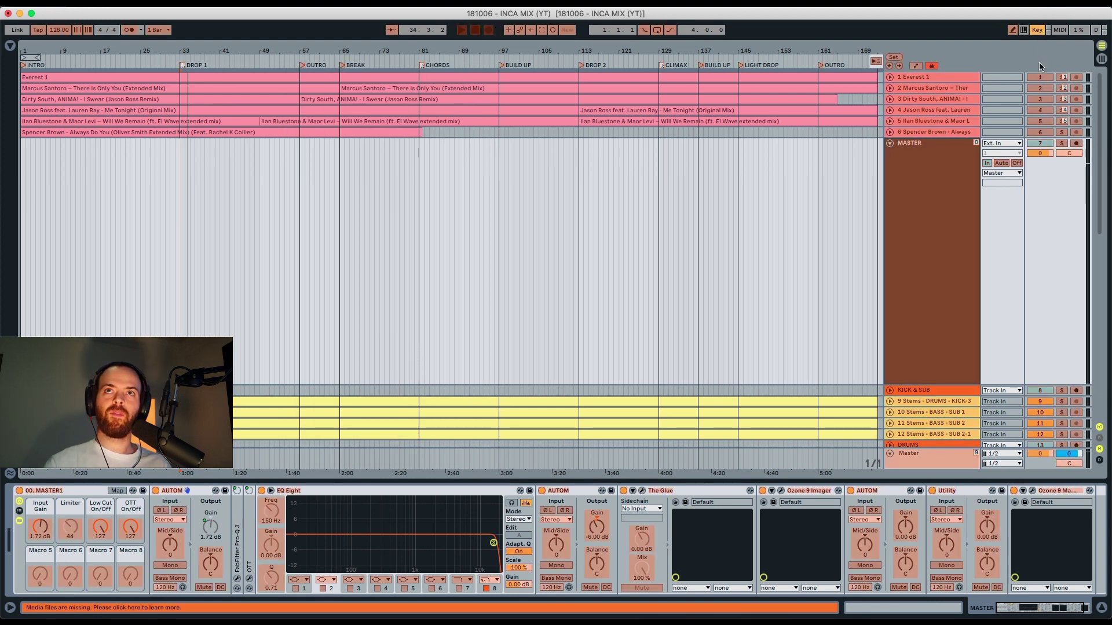
click(1039, 31)
Step: Compare the mix with the reference tracks from Drop 1 by toggling their solos during playback
key(3)
key(4)
key(5)
key(5)
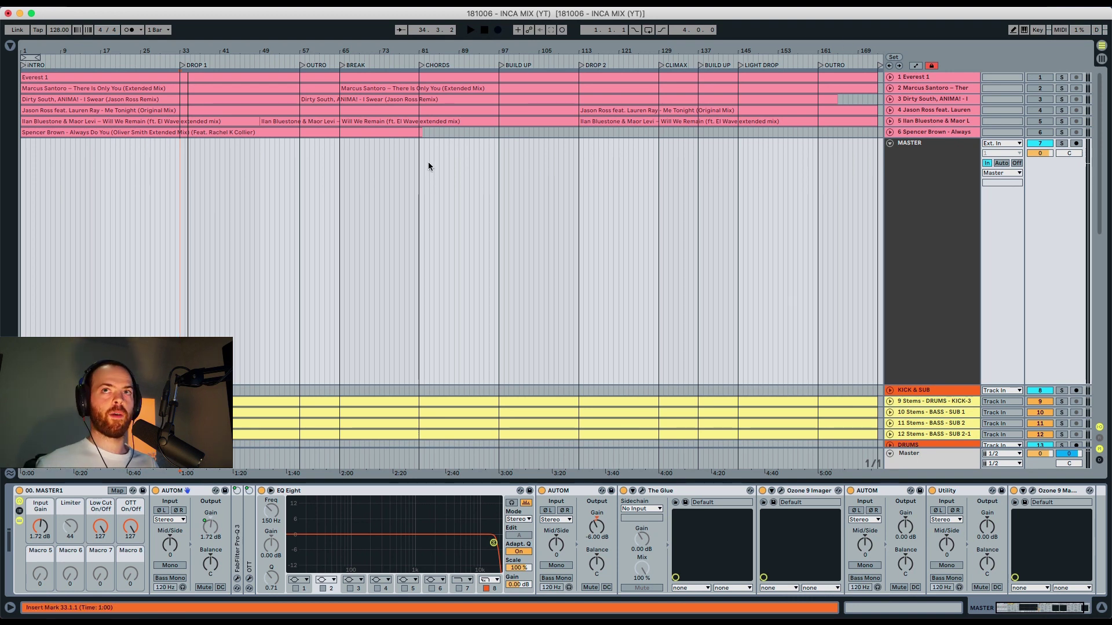
key(space)
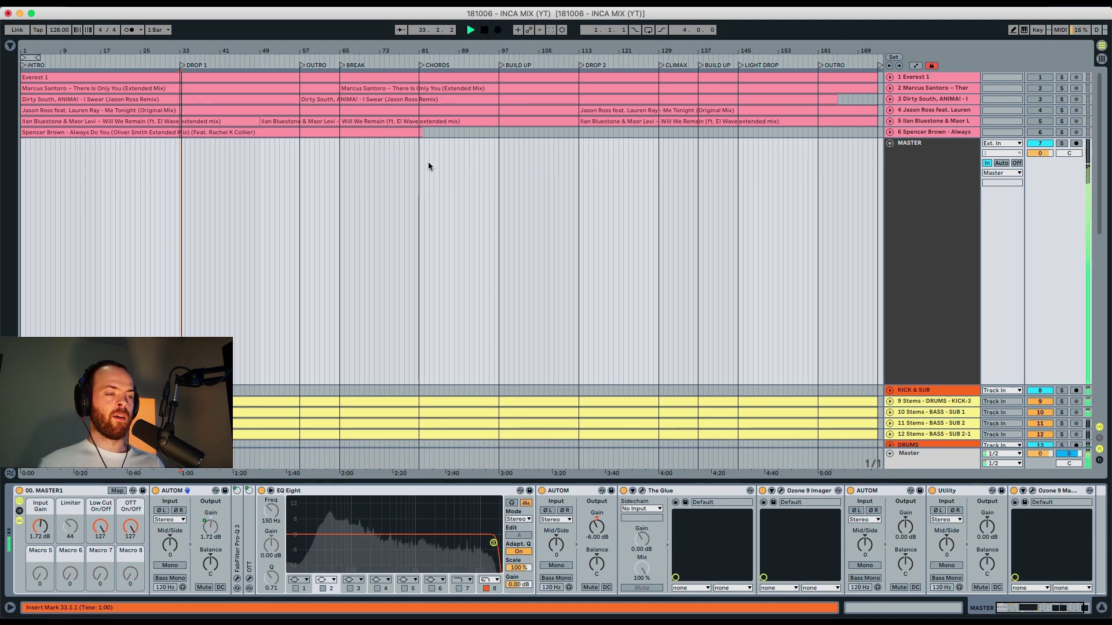
key(space)
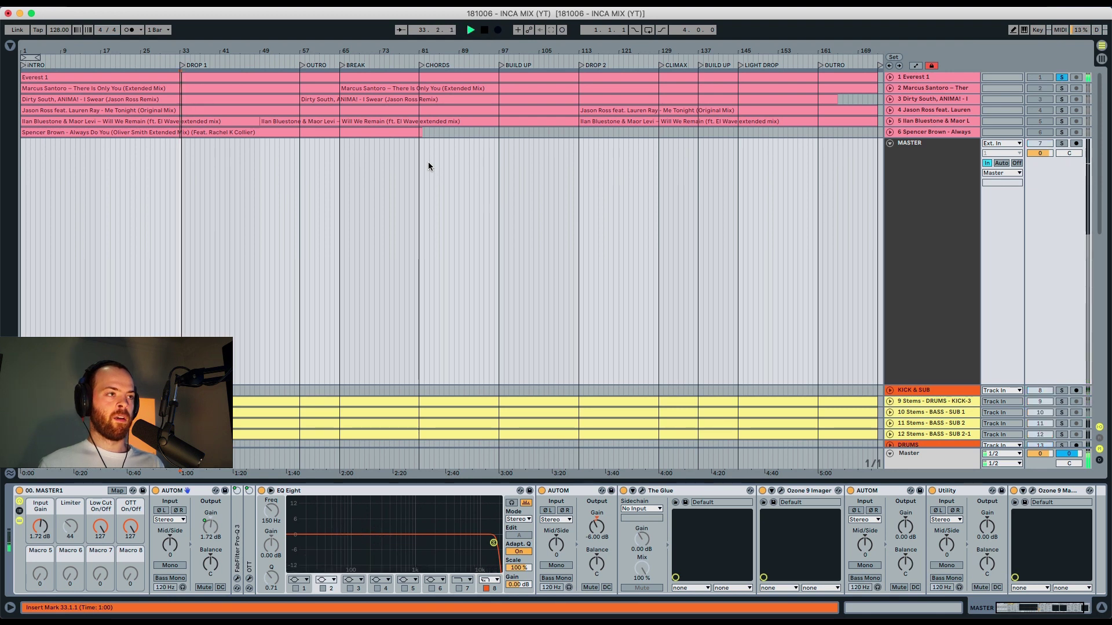
key(space)
key(2)
key(space)
key(3)
key(space)
key(space)
key(3)
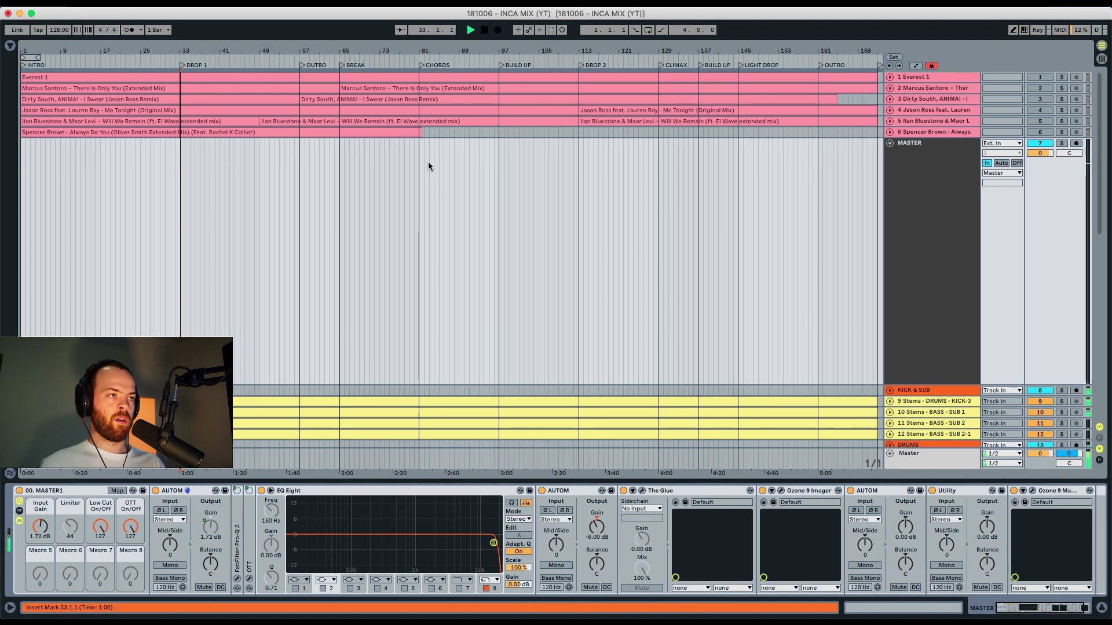
key(space)
key(space)
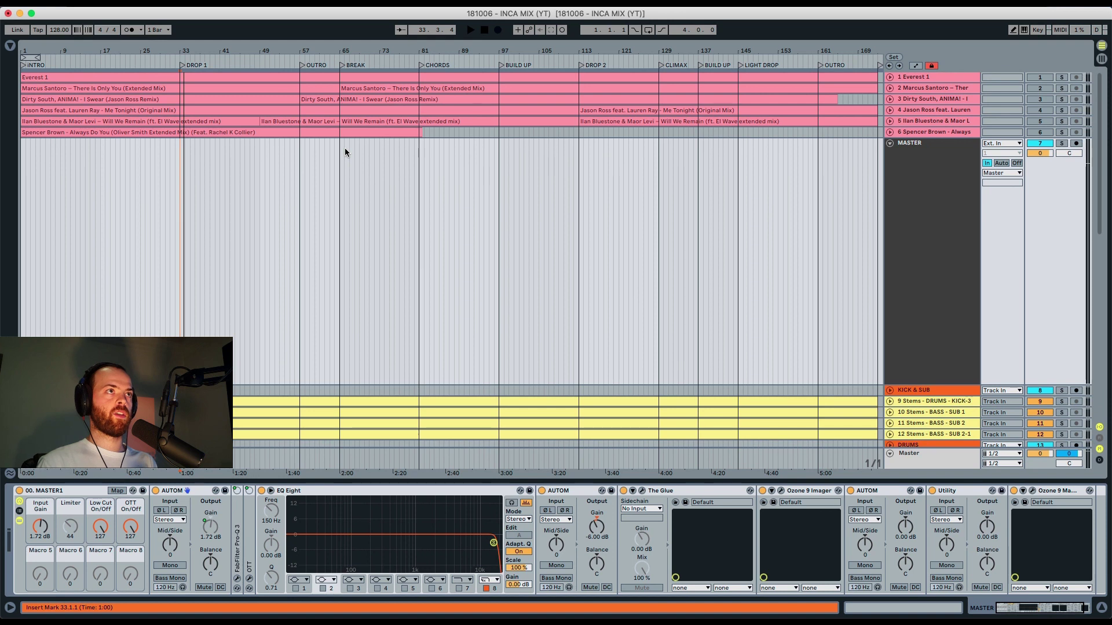
Step: Listen to the first drop and write session notes: "rides are too loud", "mid bass could be louder" and "pads are too loud"
key(space)
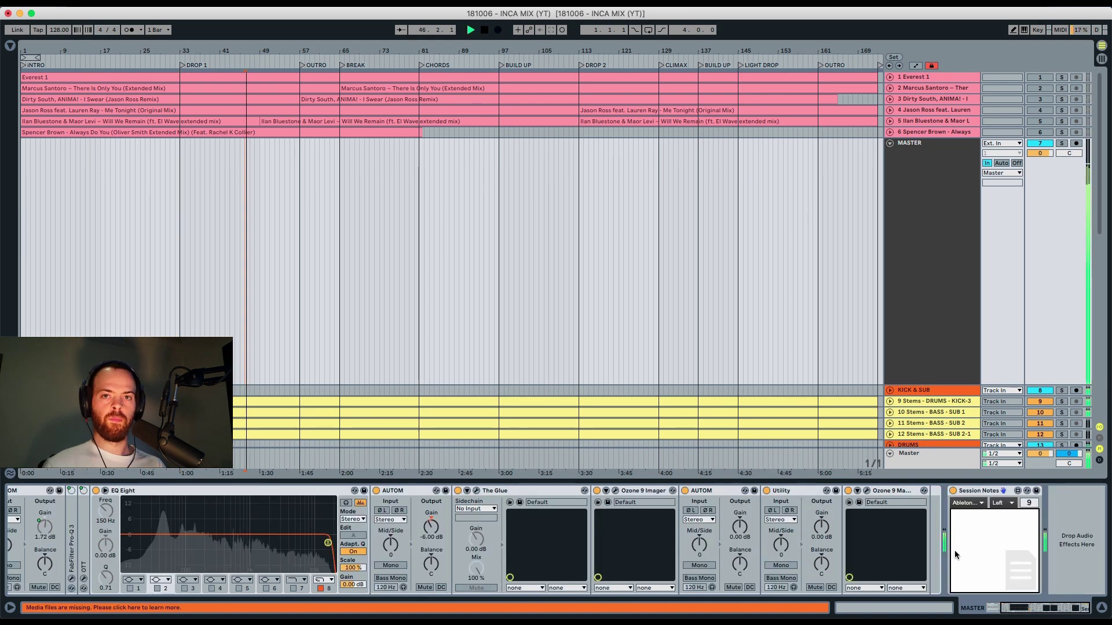
click(980, 524)
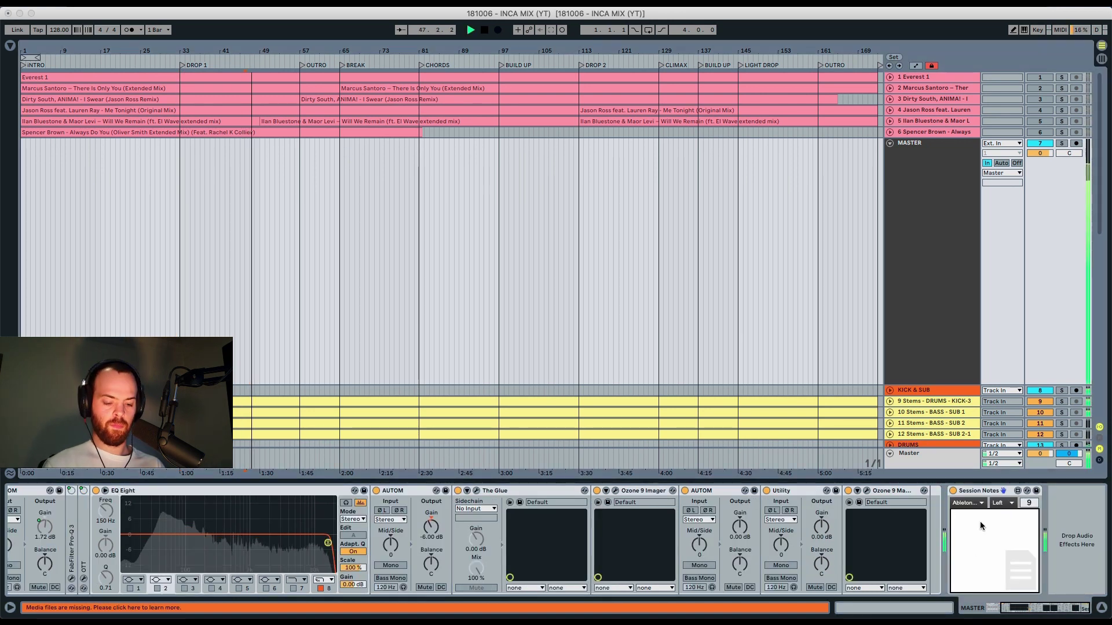
text(-rides)
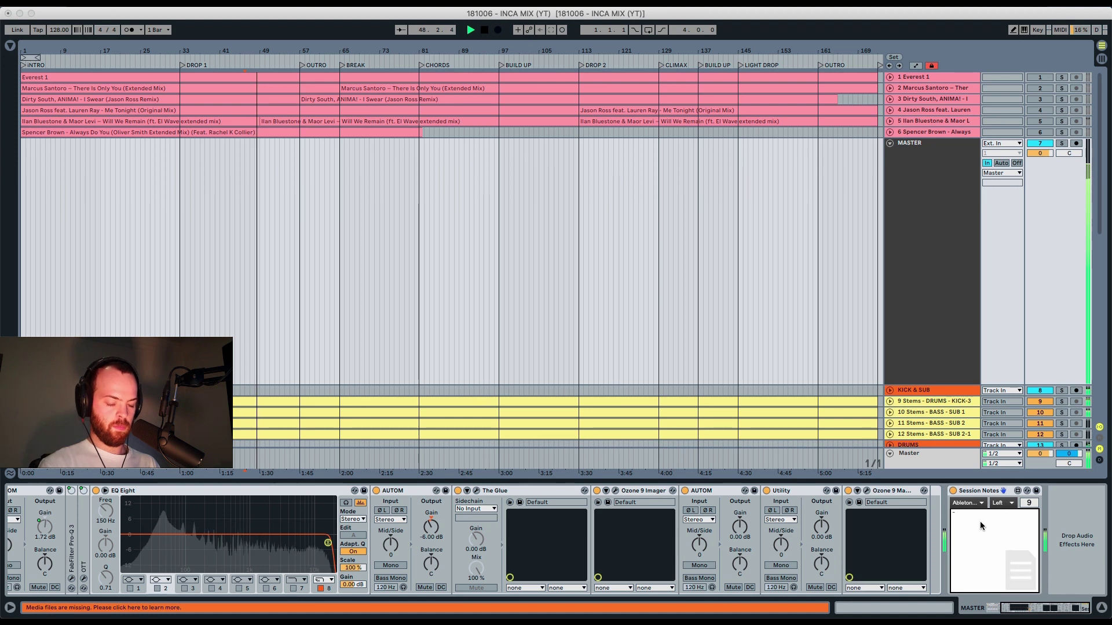
text(are too loud)
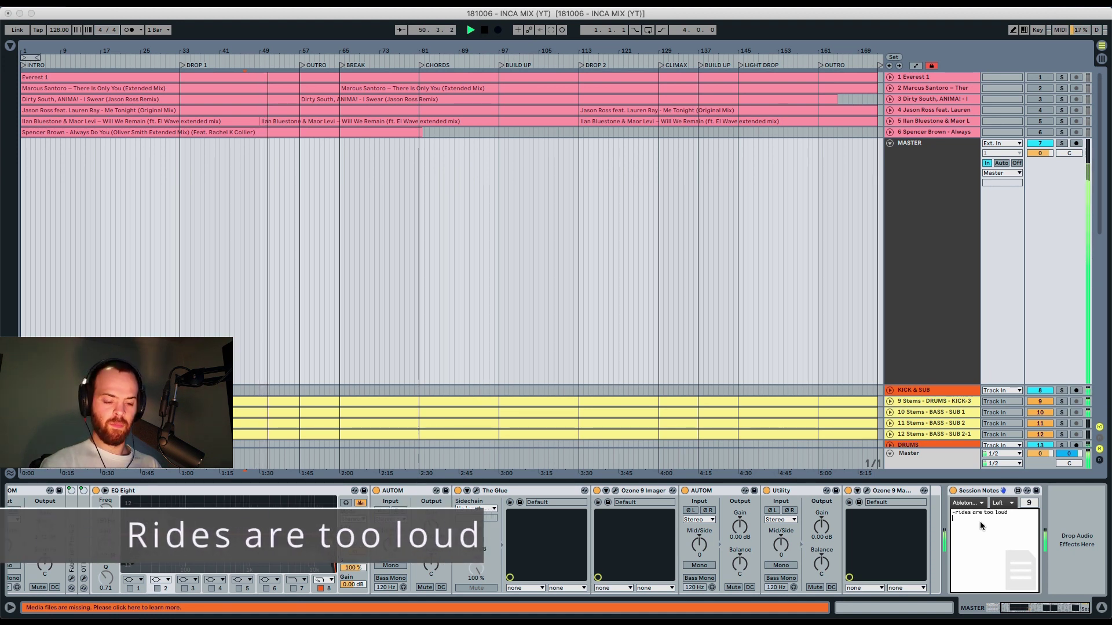
key(Return)
text(- mid bass could be louder)
key(Return)
text(- pads are)
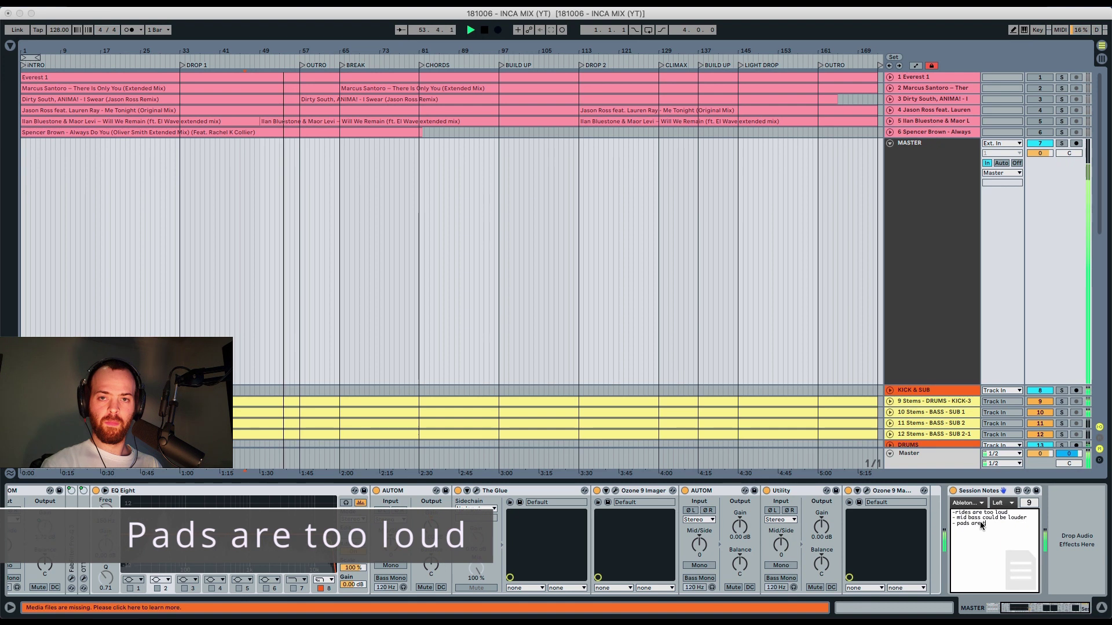
text( too loud)
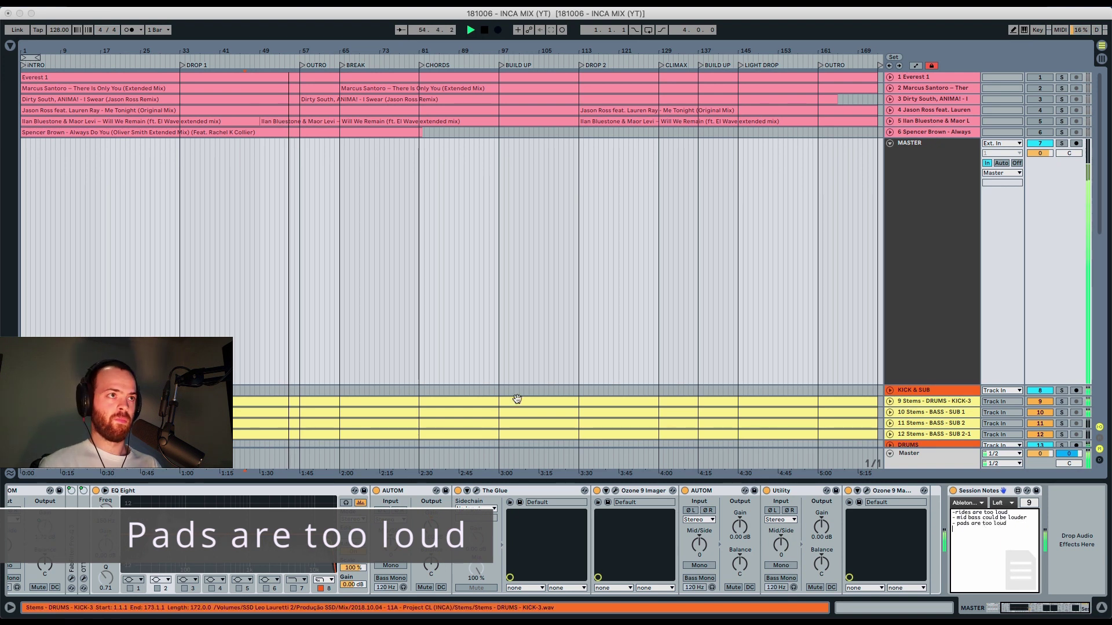
Step: Replay from bar 47 and add the notes "sub may be too loud" and "second octave maybe could be louder", ending playback
click(248, 286)
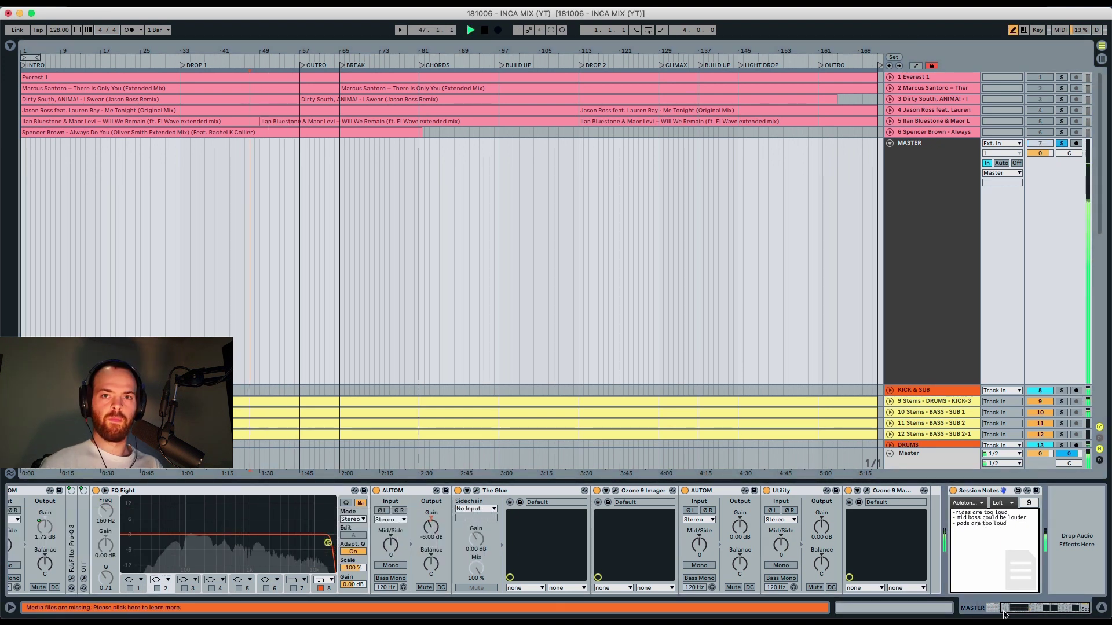
click(961, 527)
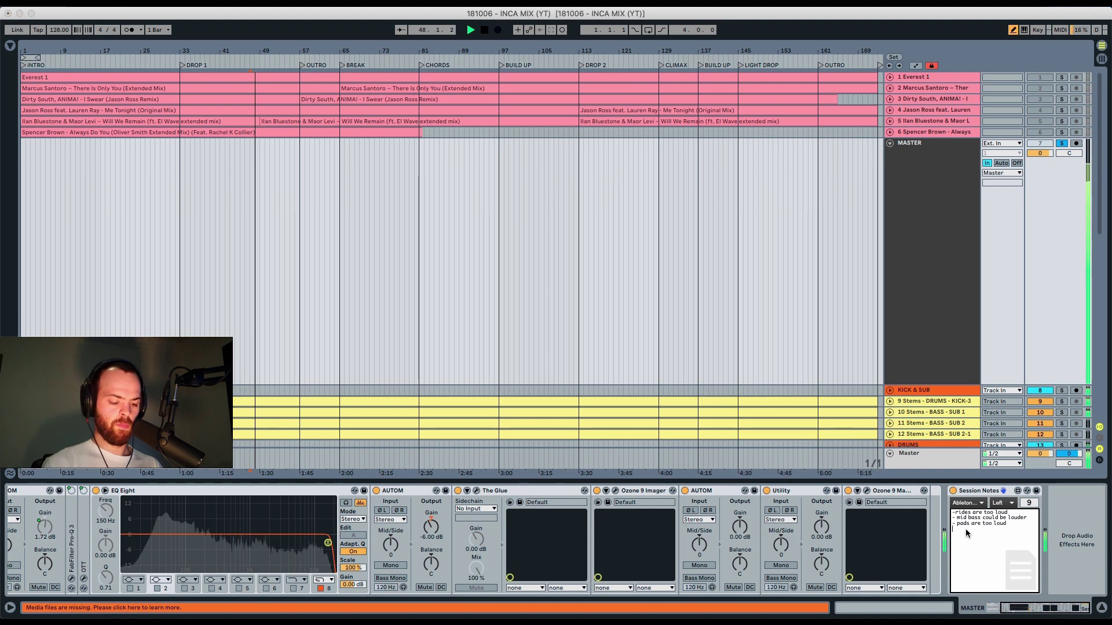
text(- s)
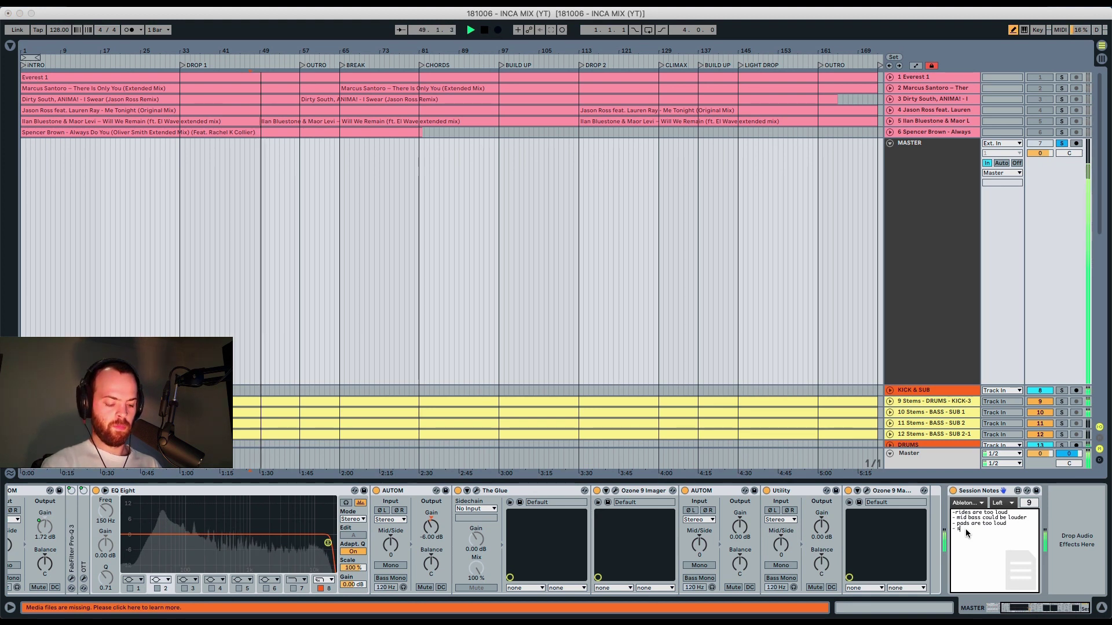
text(ub may be too loud)
key(Return)
text(- second octave)
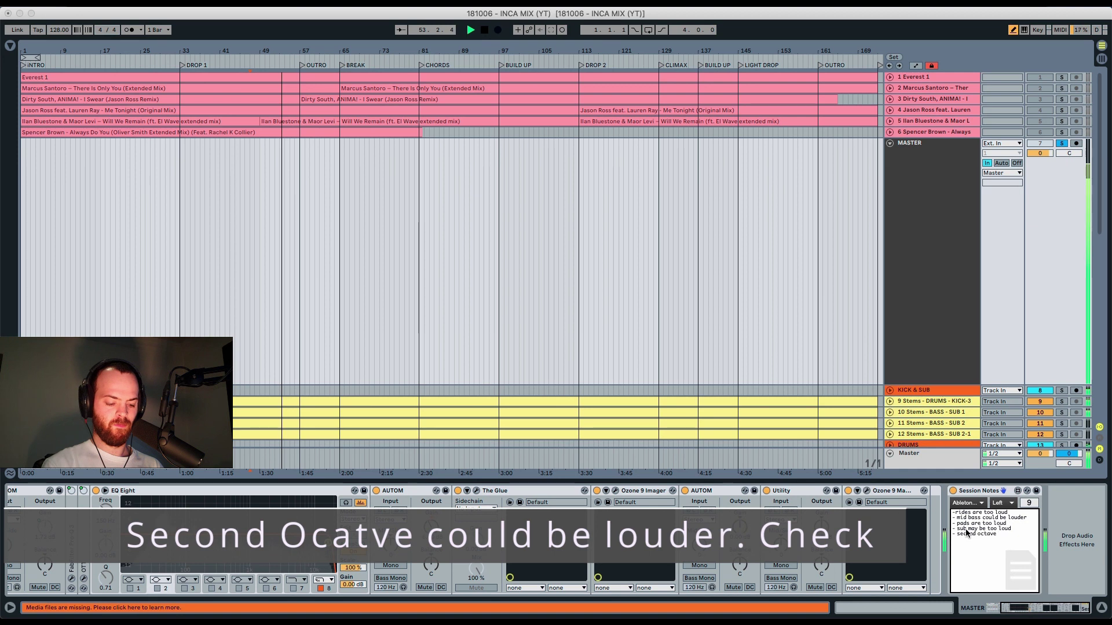
text( maybe could be louder)
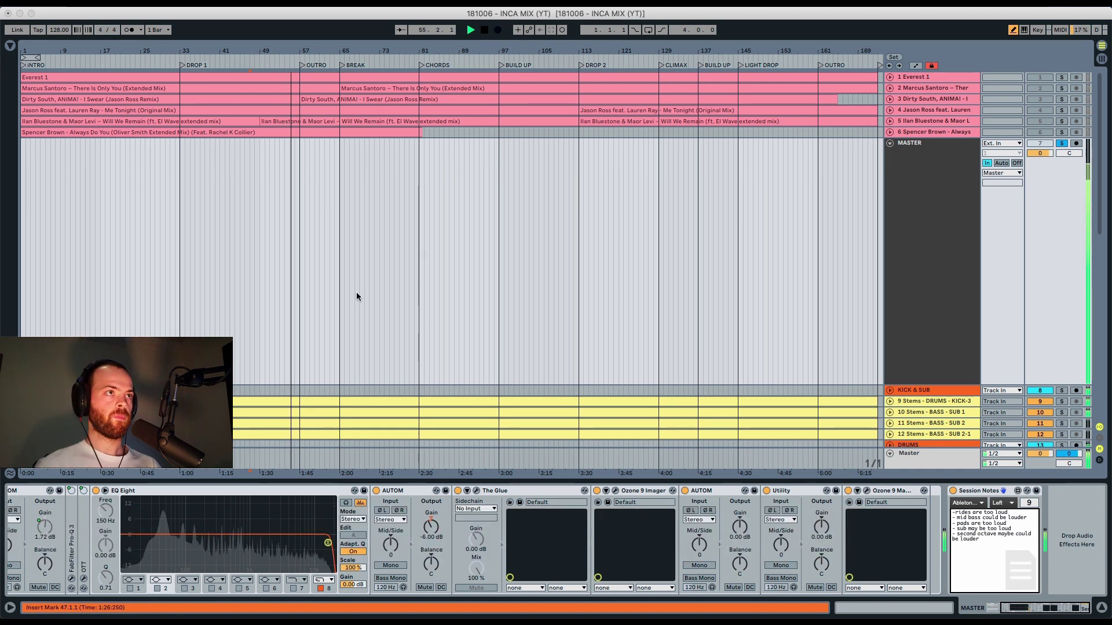
click(305, 282)
key(space)
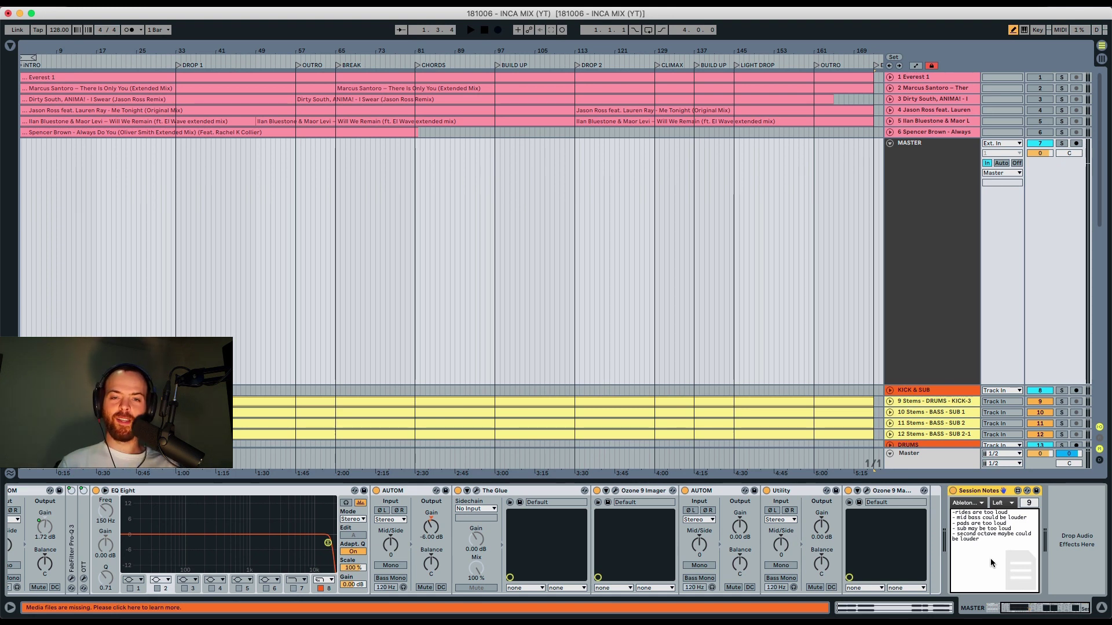
Step: Review the session notes, play from bar 50 and set the volume of track 30, DRUMS - RIDE-2, to -1.5 dB
drag(990, 558, 948, 510)
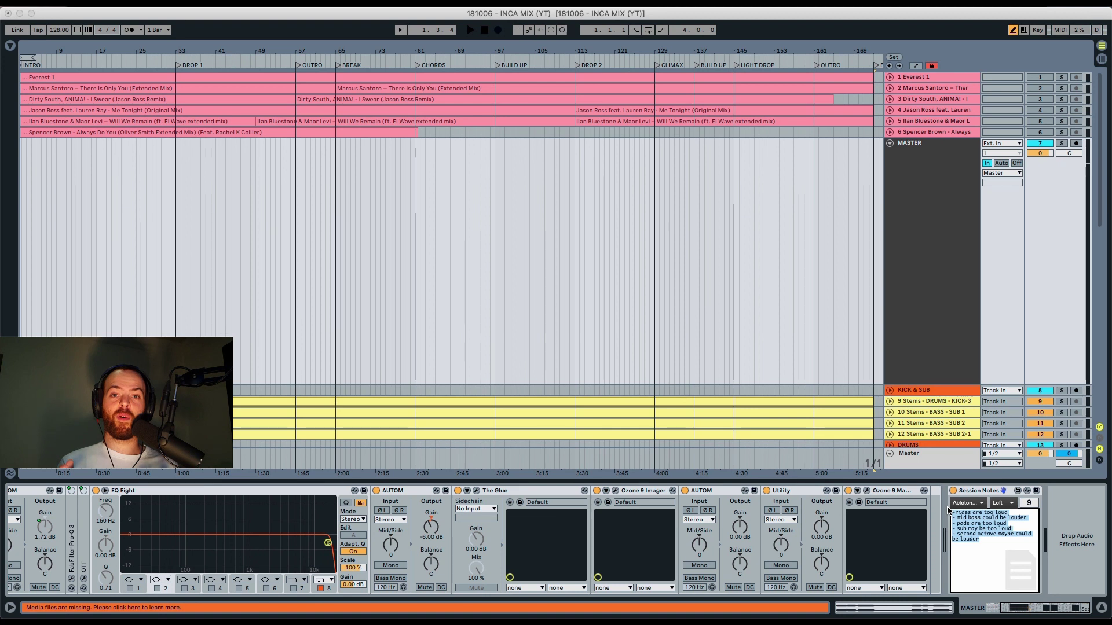
click(262, 260)
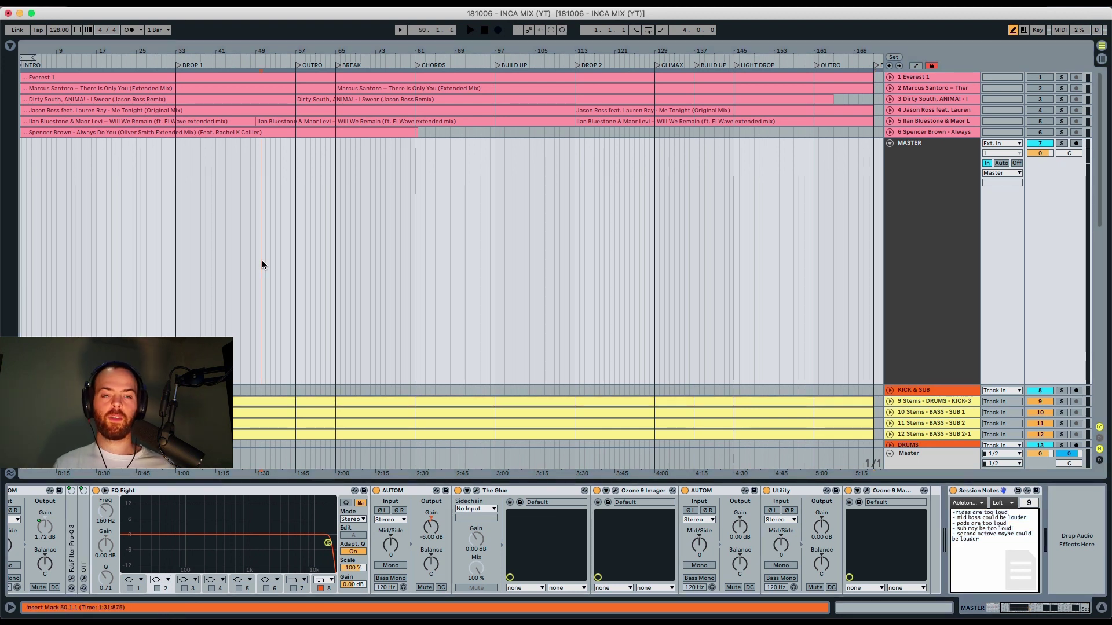
scroll(283, 283, down, 2)
key(space)
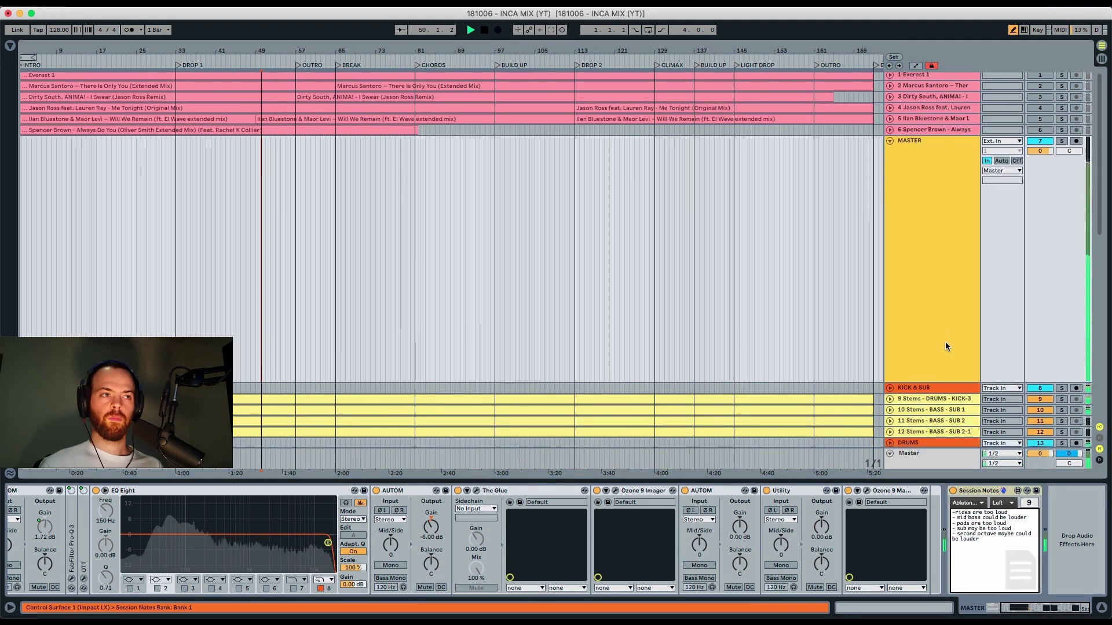
scroll(944, 343, down, 10)
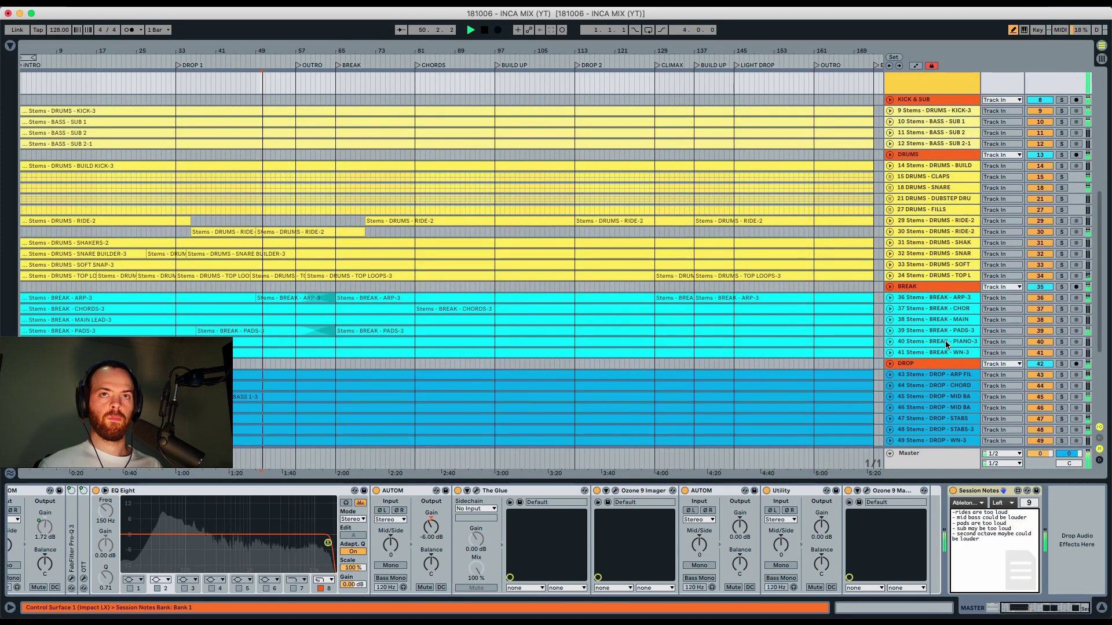
click(930, 230)
drag(1036, 248, 1037, 257)
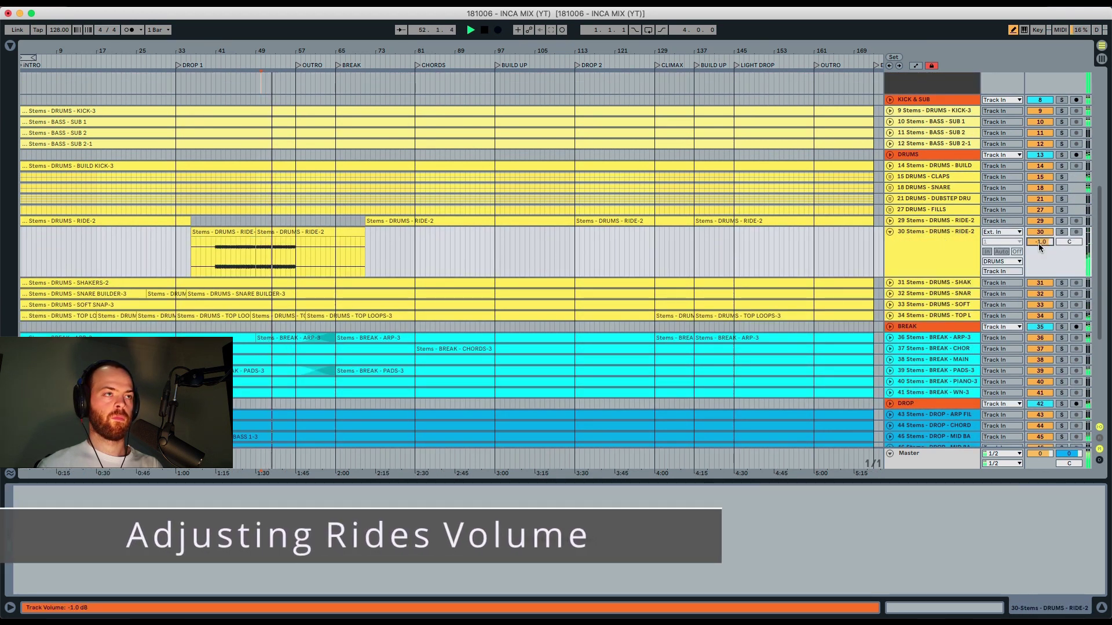
key(Up)
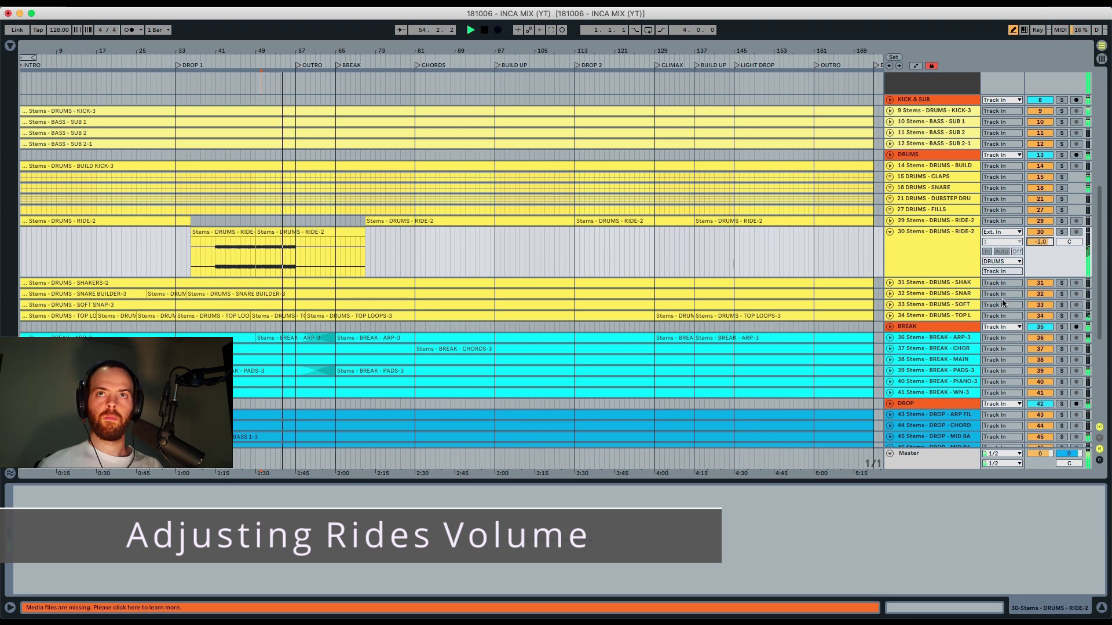
text(-1.5)
key(Return)
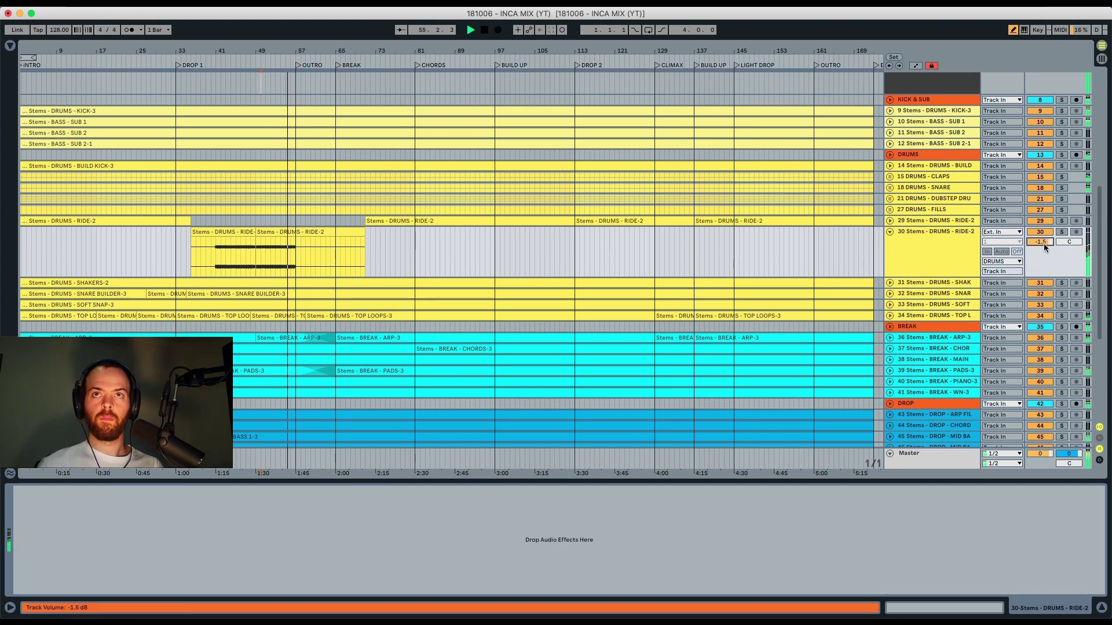
Step: Restart playback and set the volume of track 39, BREAK - PADS-3, to -3 dB
click(932, 369)
key(space)
key(space)
key(u)
click(1034, 379)
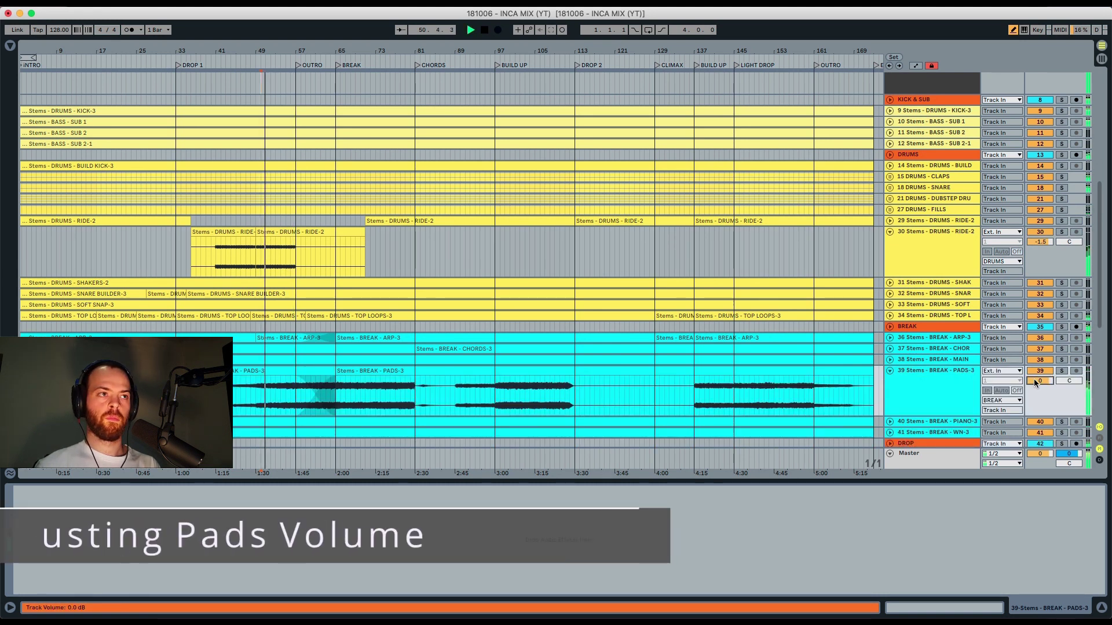
text(-3.)
key(Return)
Step: Set the volume of track 45, DROP - MID BASS 1-3, to 3 dB
scroll(1034, 379, down, 5)
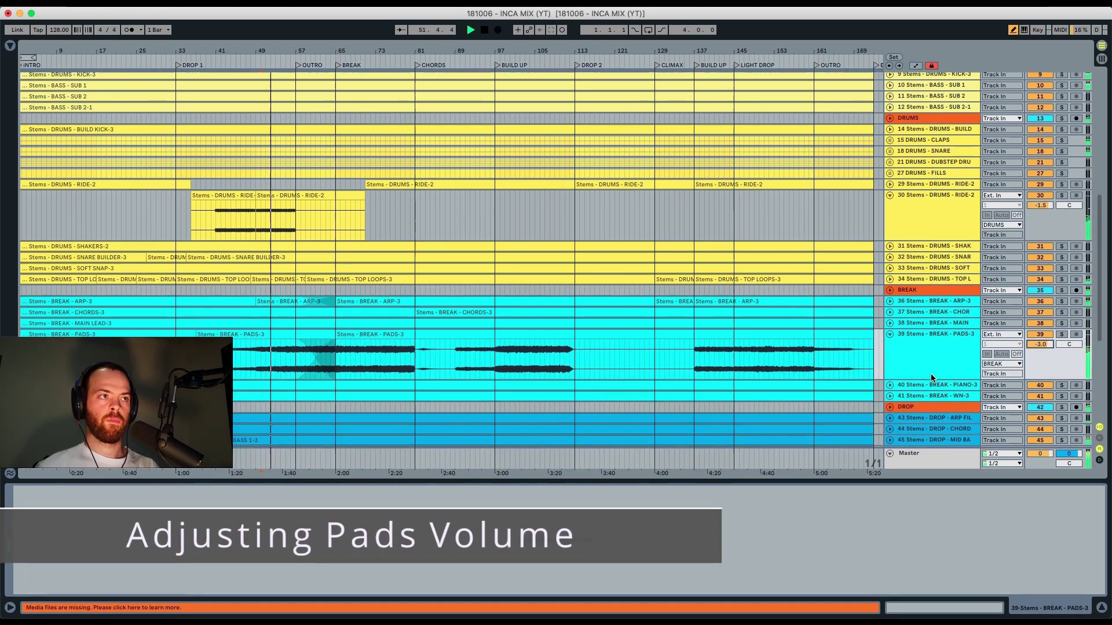
click(933, 369)
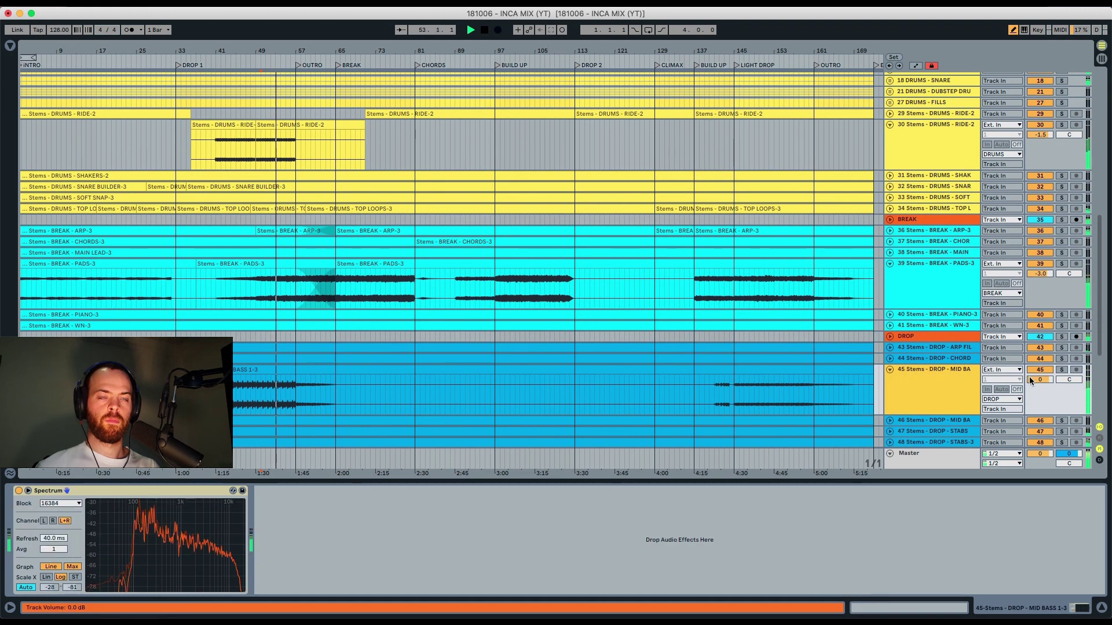
click(1030, 381)
text(2)
key(Return)
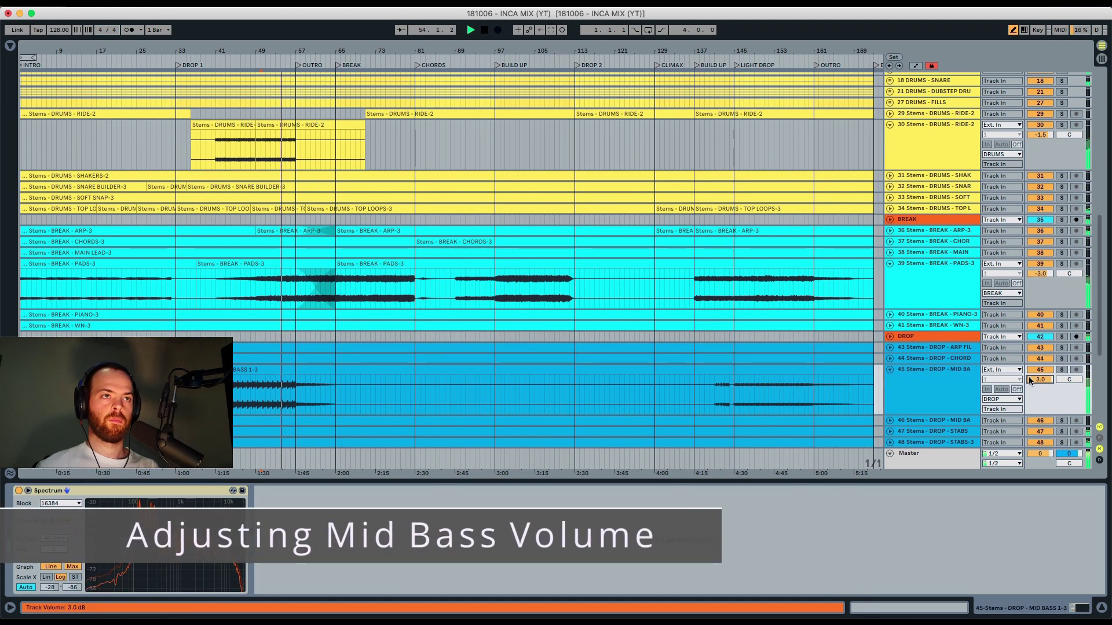
text(3)
key(Return)
Step: Show the Master track's enlarged Spectrum and solo track 9, DRUMS - KICK-3, during playback to examine its low-end peak
scroll(951, 374, up, 8)
scroll(949, 376, up, 5)
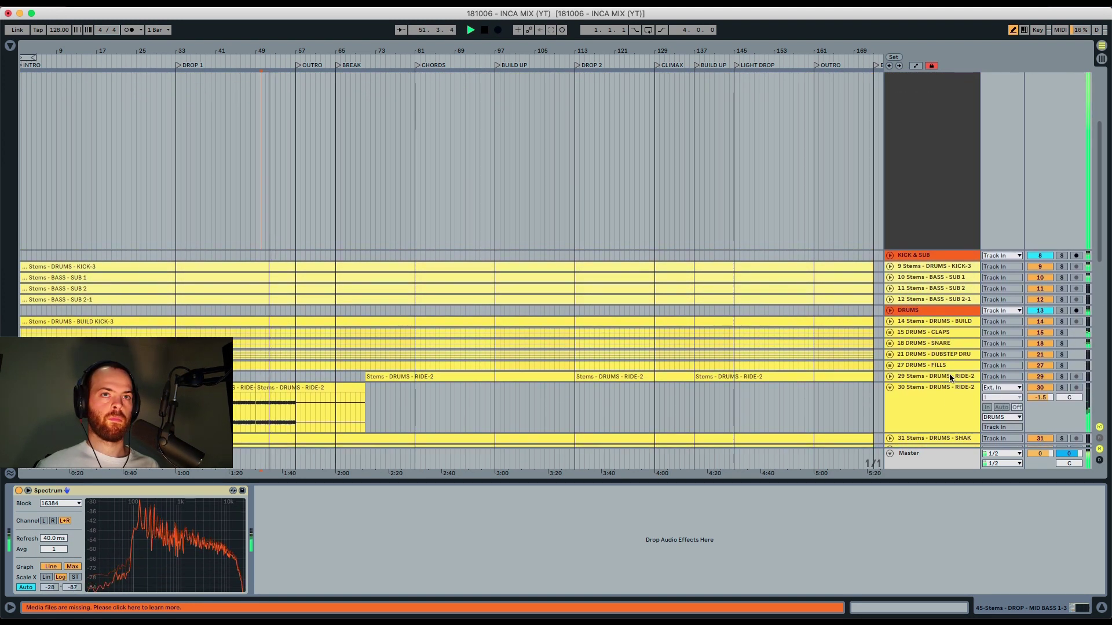
scroll(949, 377, up, 7)
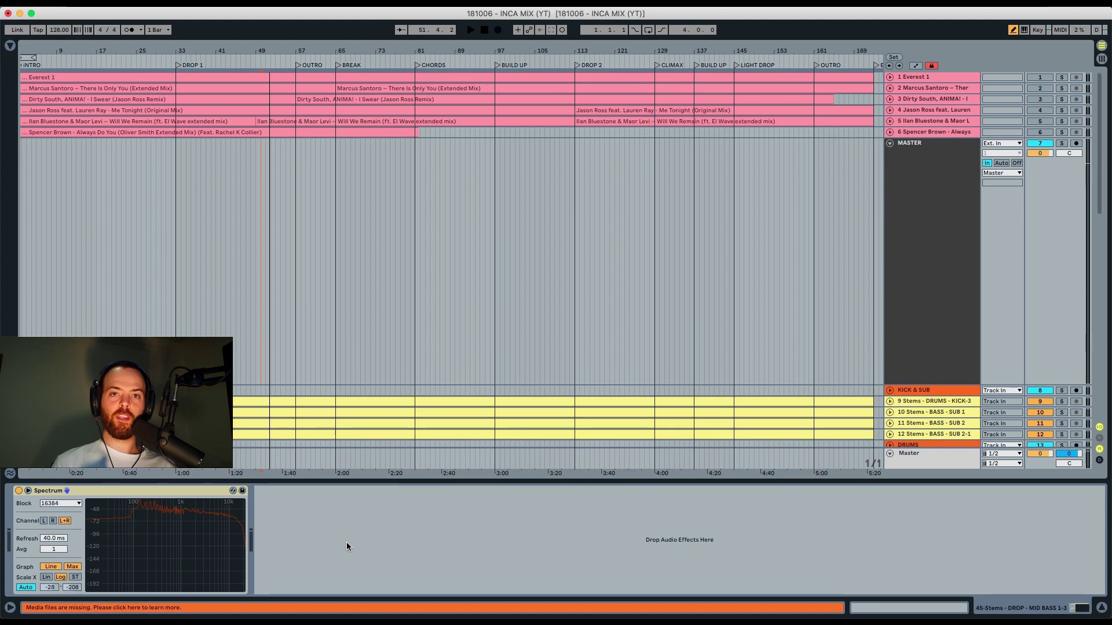
click(888, 462)
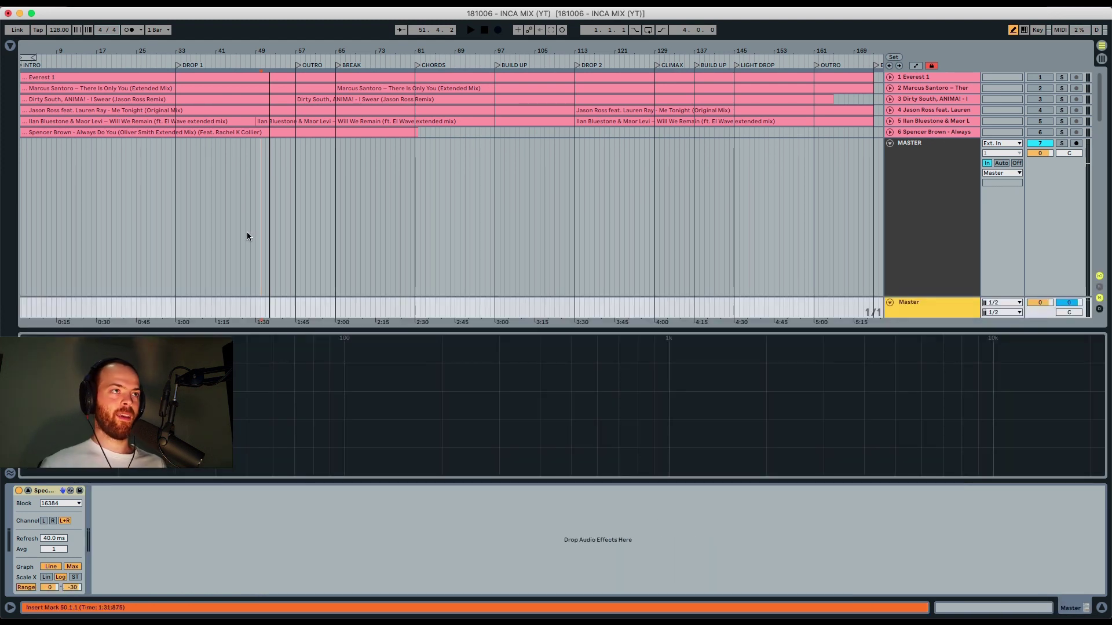
scroll(245, 235, down, 10)
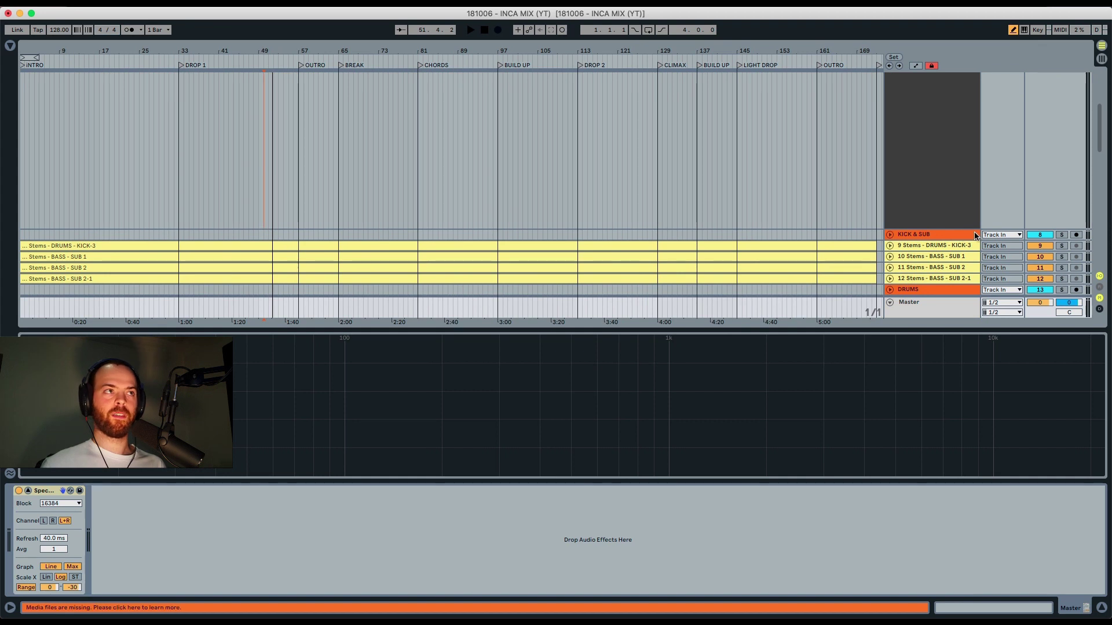
scroll(666, 224, up, 3)
scroll(664, 223, down, 5)
key(space)
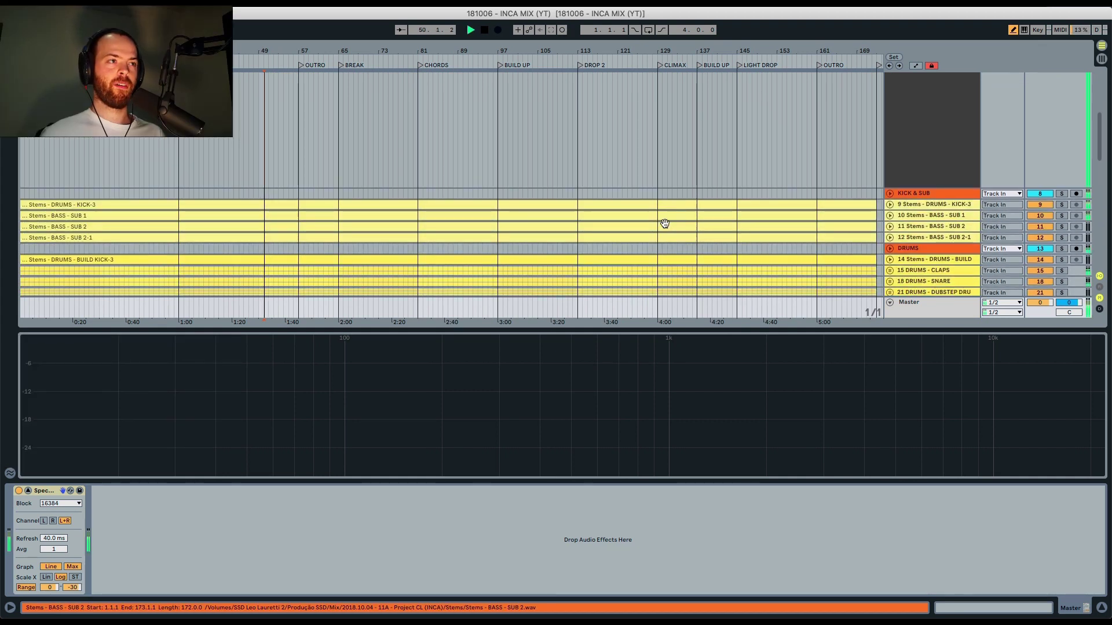
click(1062, 204)
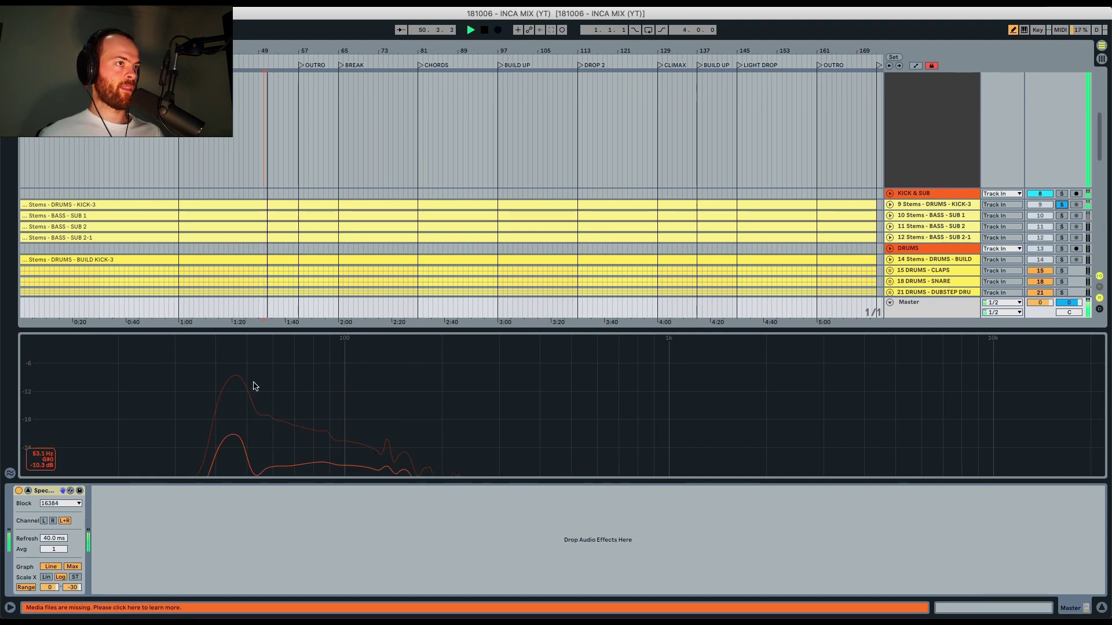
key(space)
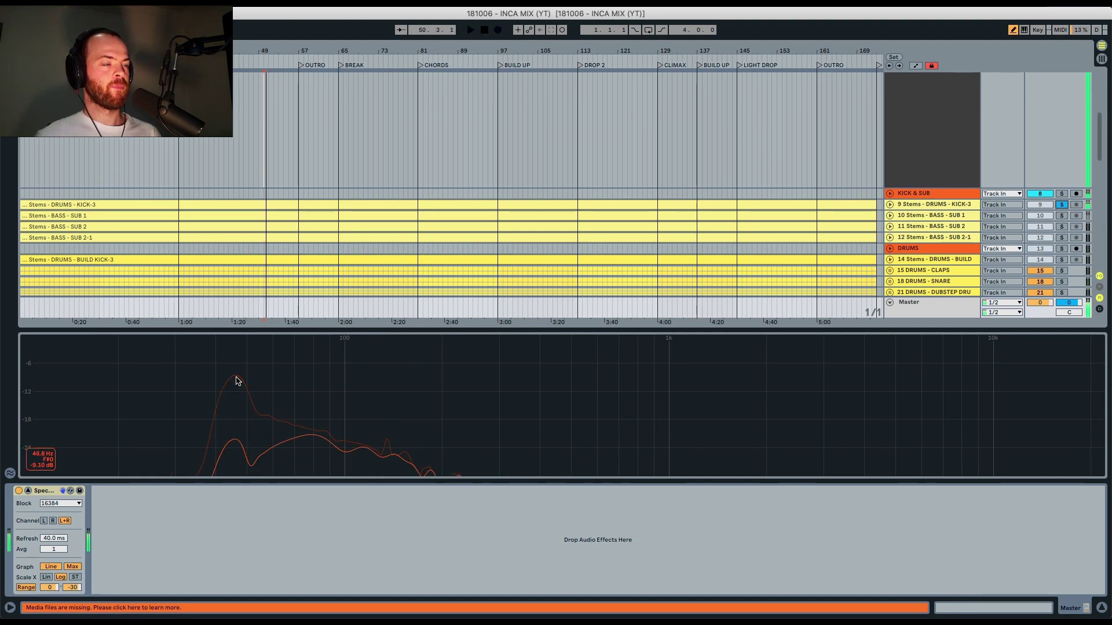
Step: Solo track 10, BASS - SUB 1, during playback and examine its peak level in the Master spectrum
click(1062, 215)
key(space)
mouse_move(367, 379)
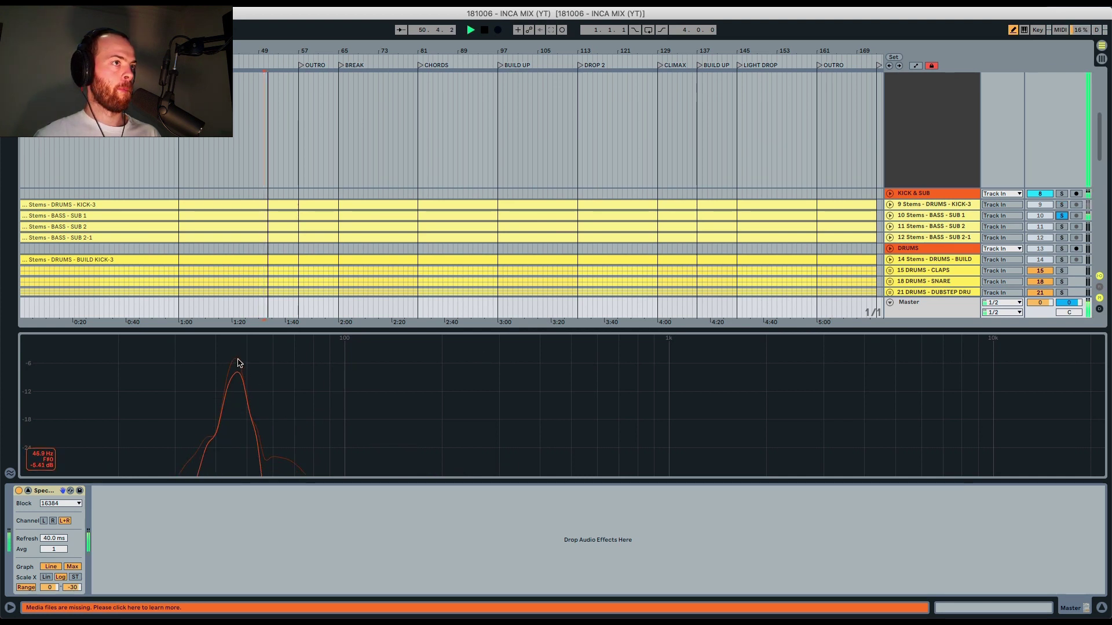
key(space)
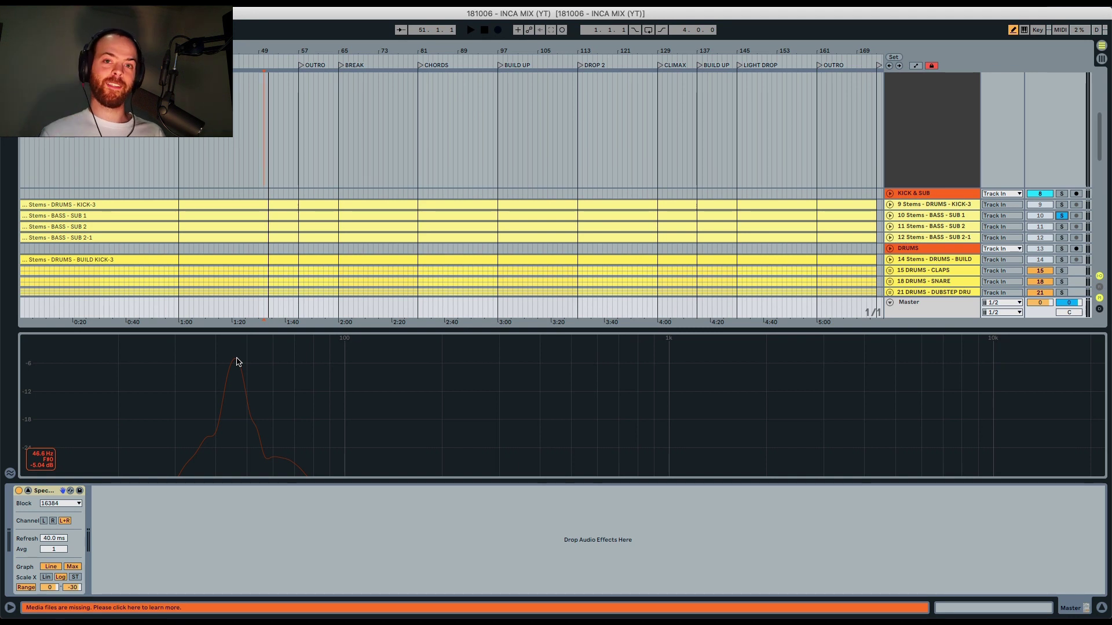
Step: Solo reference tracks 2, 3, 5 and 4 in turn, returning to 2, and examine their low-end peaks in the spectrum
scroll(237, 289, up, 5)
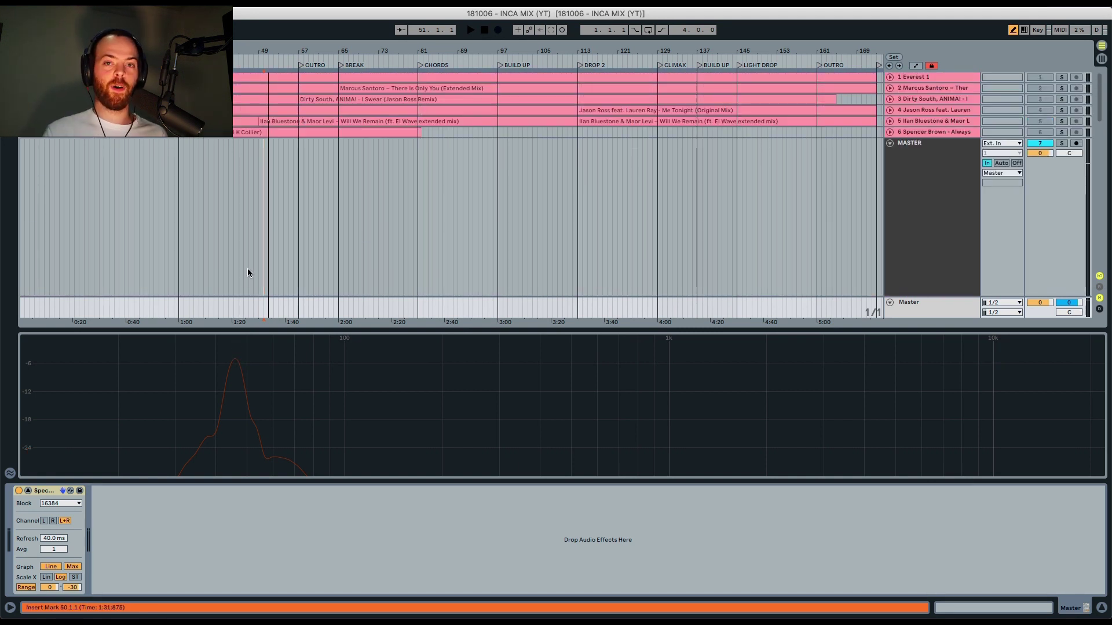
key(space)
key(space)
key(2)
key(space)
key(space)
key(3)
key(space)
key(space)
key(5)
key(4)
key(space)
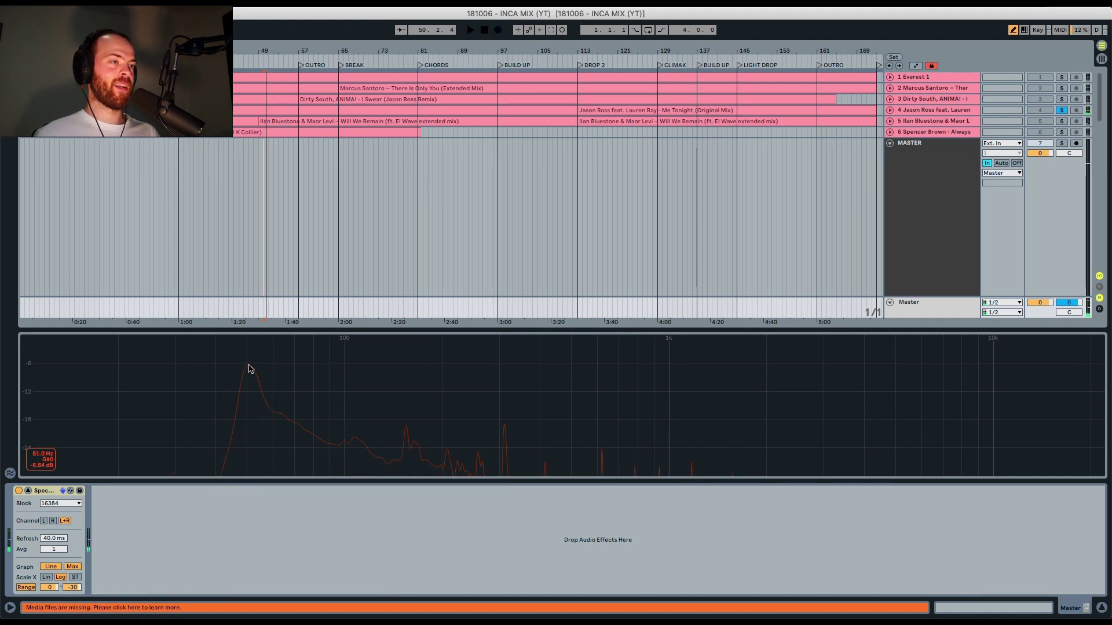
key(2)
key(space)
key(space)
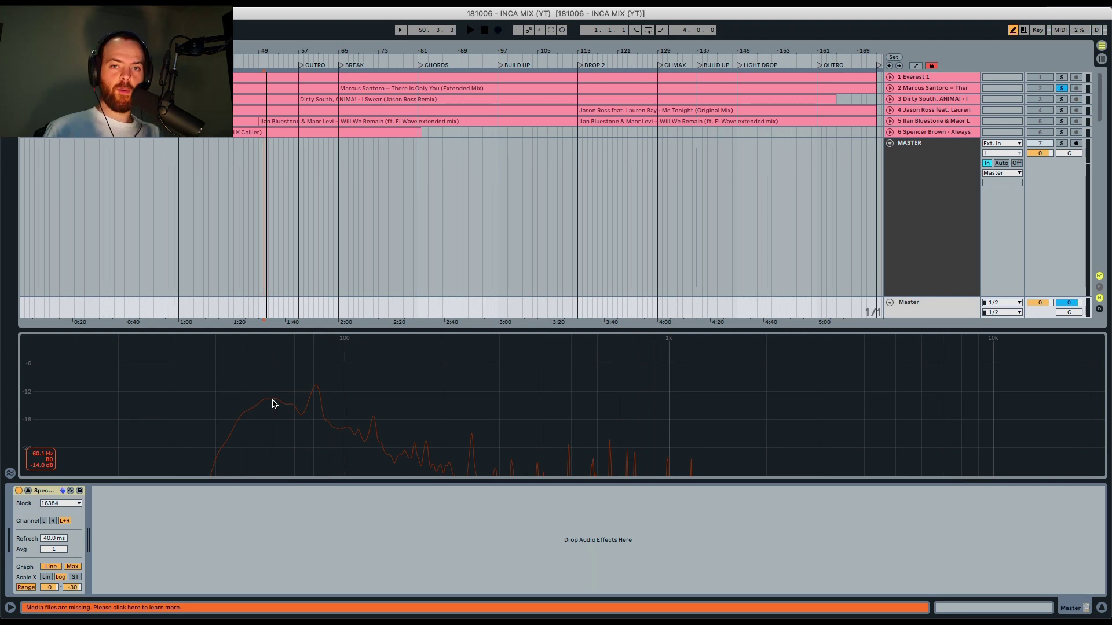
Step: Solo and replay the DRUMS - KICK-3 stem to recheck its low-end peak against the references
scroll(747, 209, down, 5)
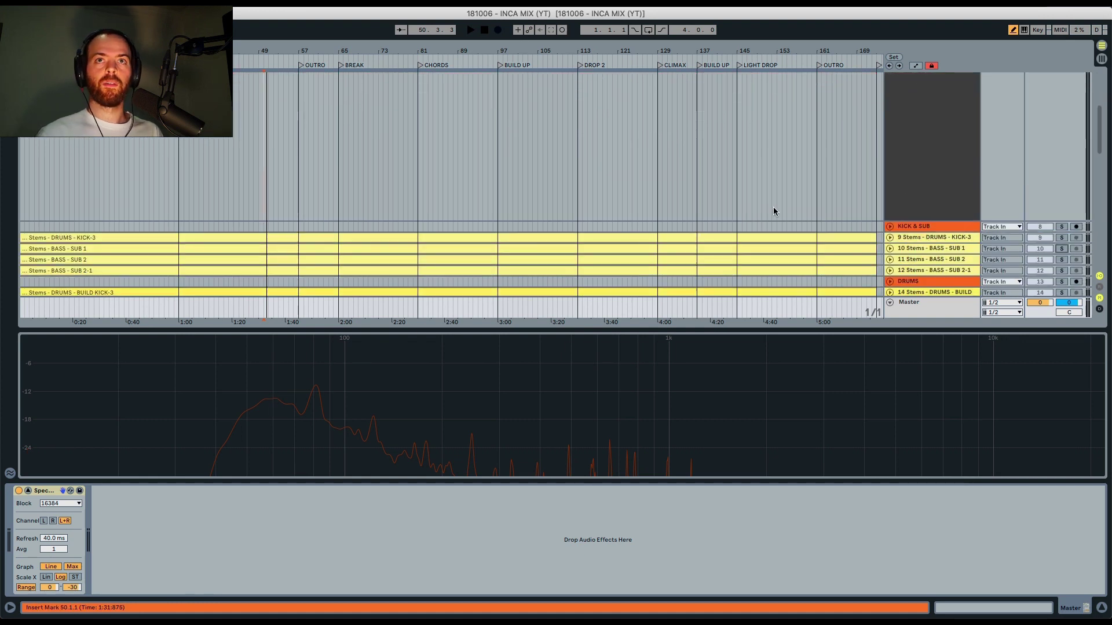
click(1062, 238)
key(space)
key(space)
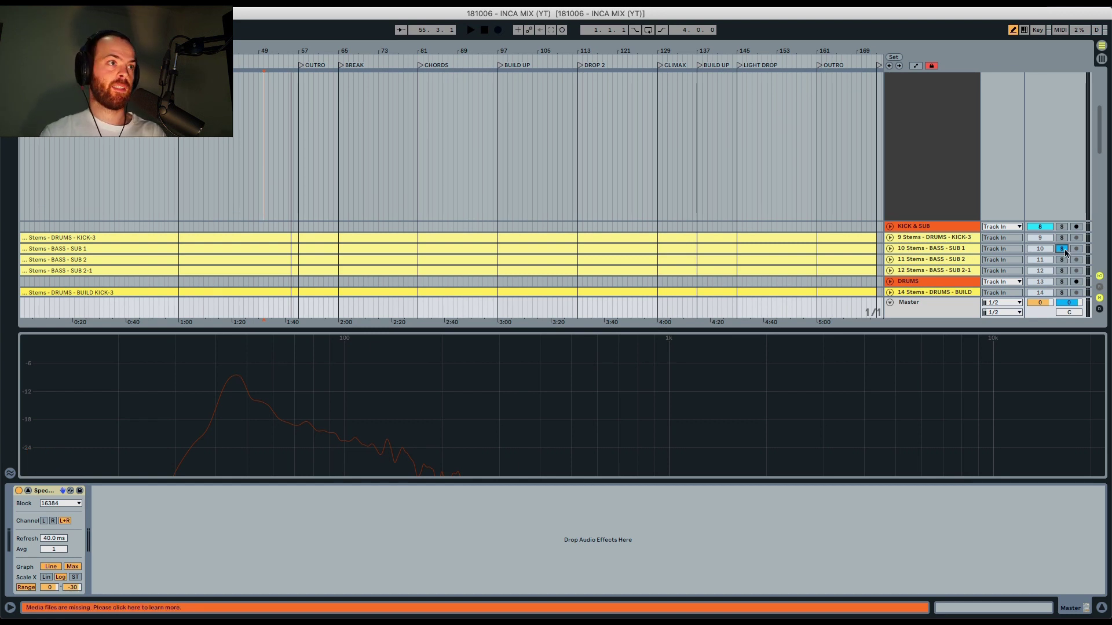
Step: Play the soloed BASS - SUB 1 stem and lower its track volume to -5 dB
key(space)
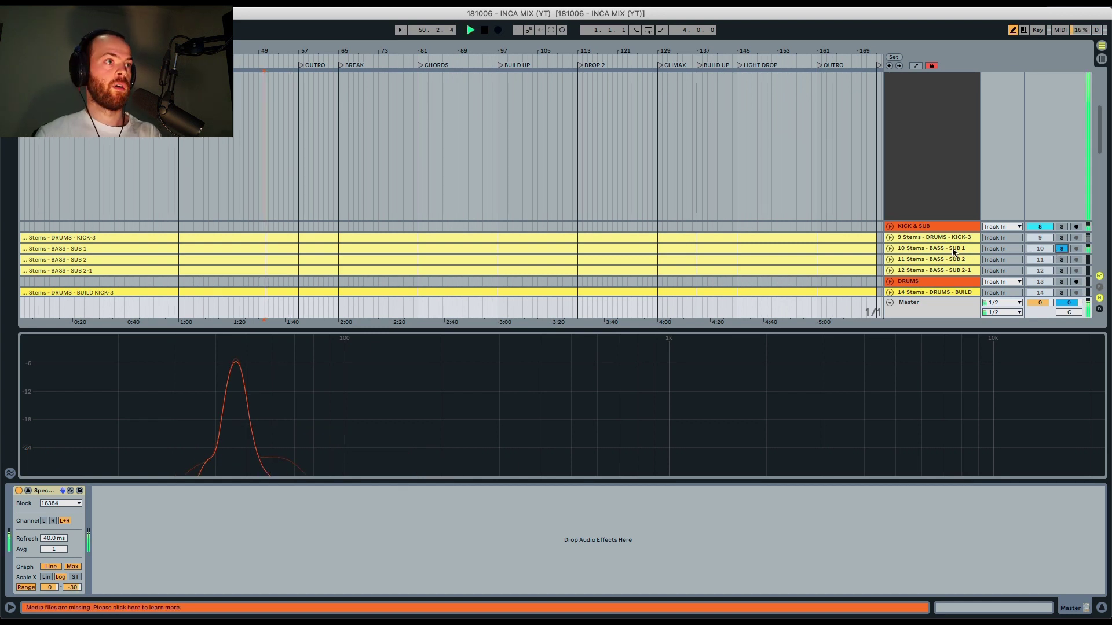
click(952, 248)
drag(1037, 260, 1037, 271)
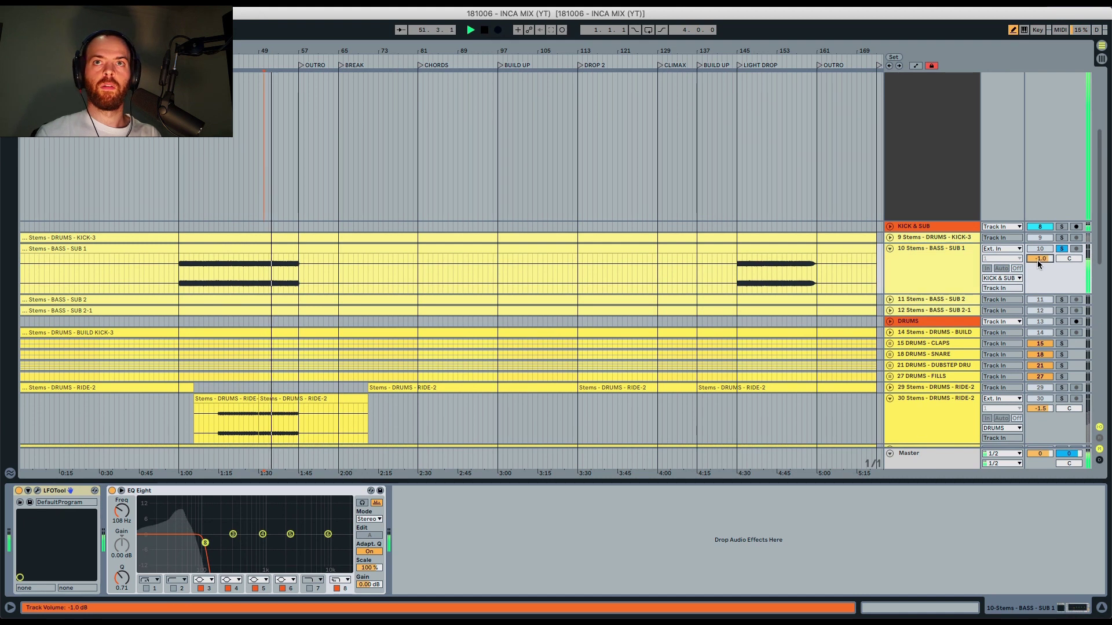
key(Down)
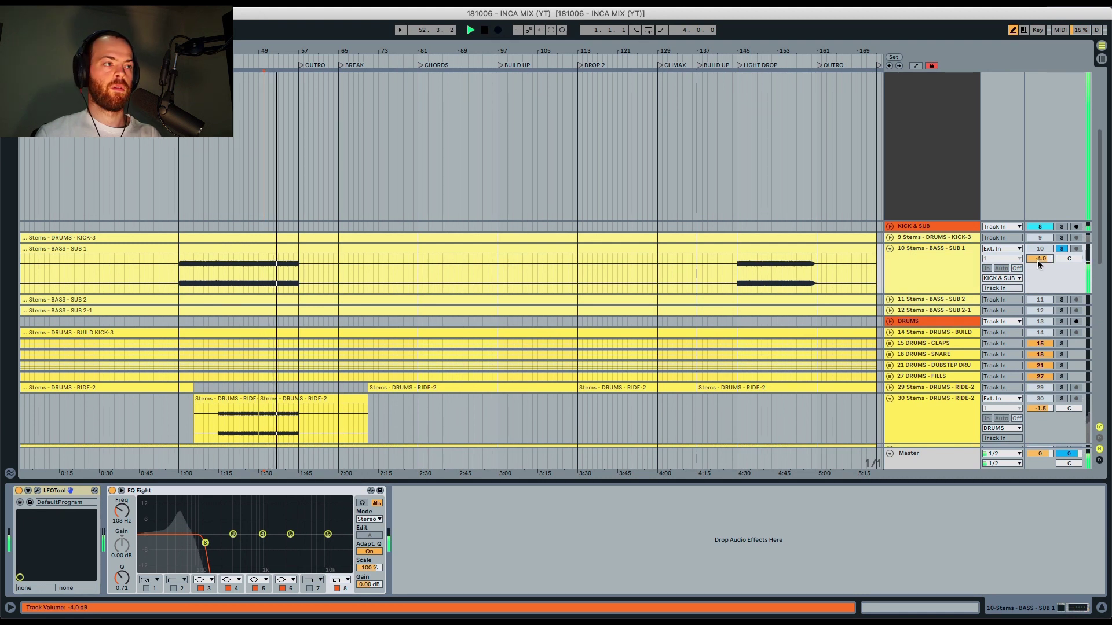
key(Down)
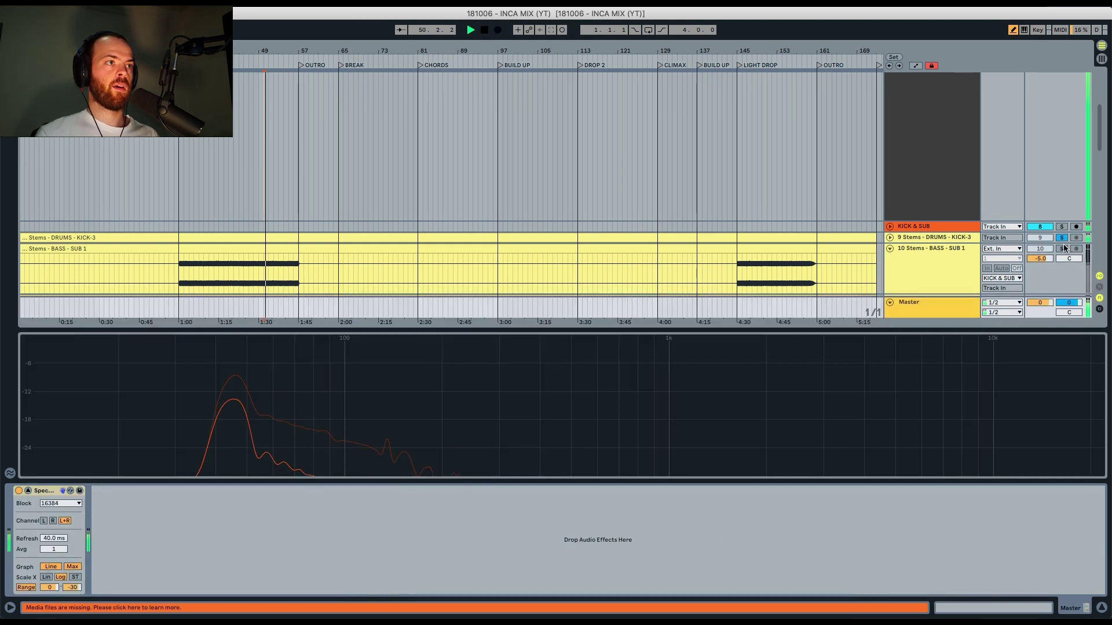
Step: Solo BASS - SUB 1 in place of the kick and compare its spectrum peak with the kick's during playback
click(1063, 248)
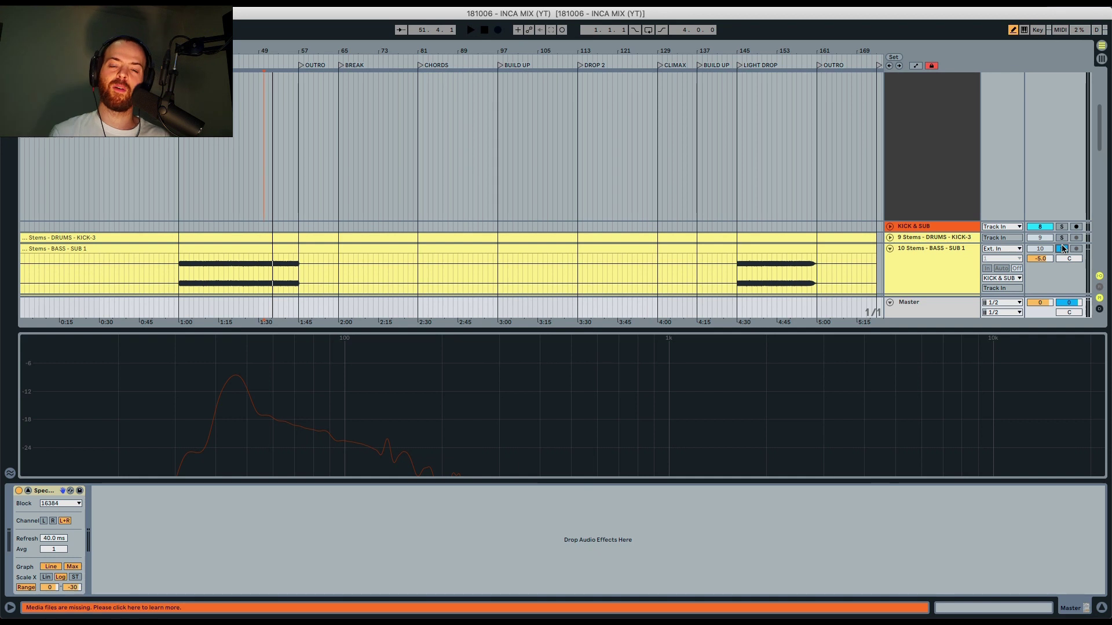
click(59, 505)
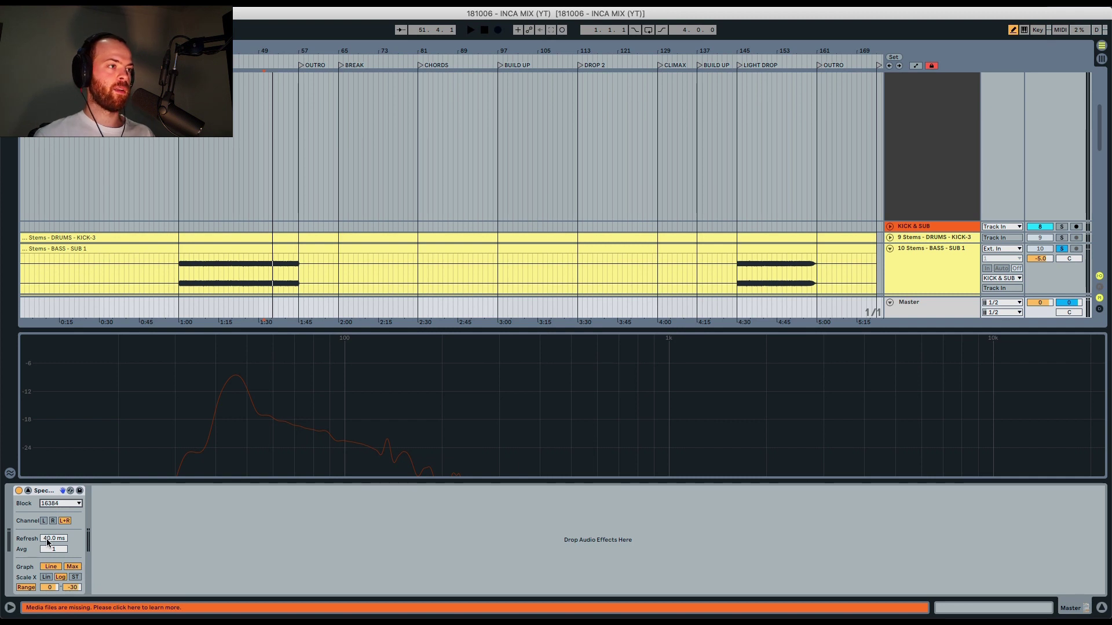
drag(46, 541, 46, 540)
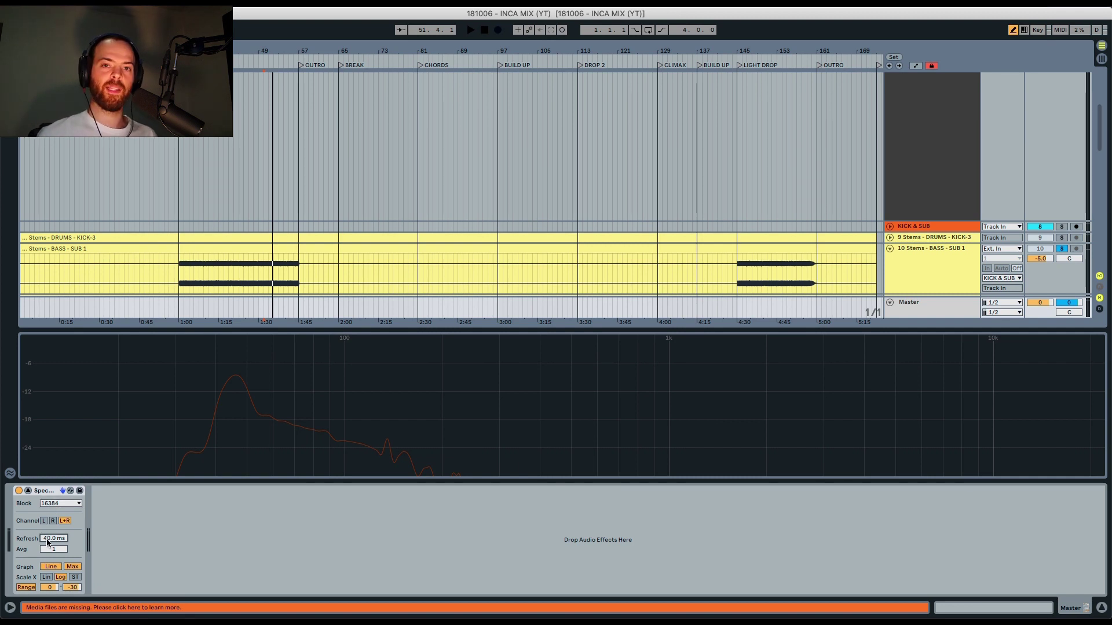
key(space)
mouse_move(243, 400)
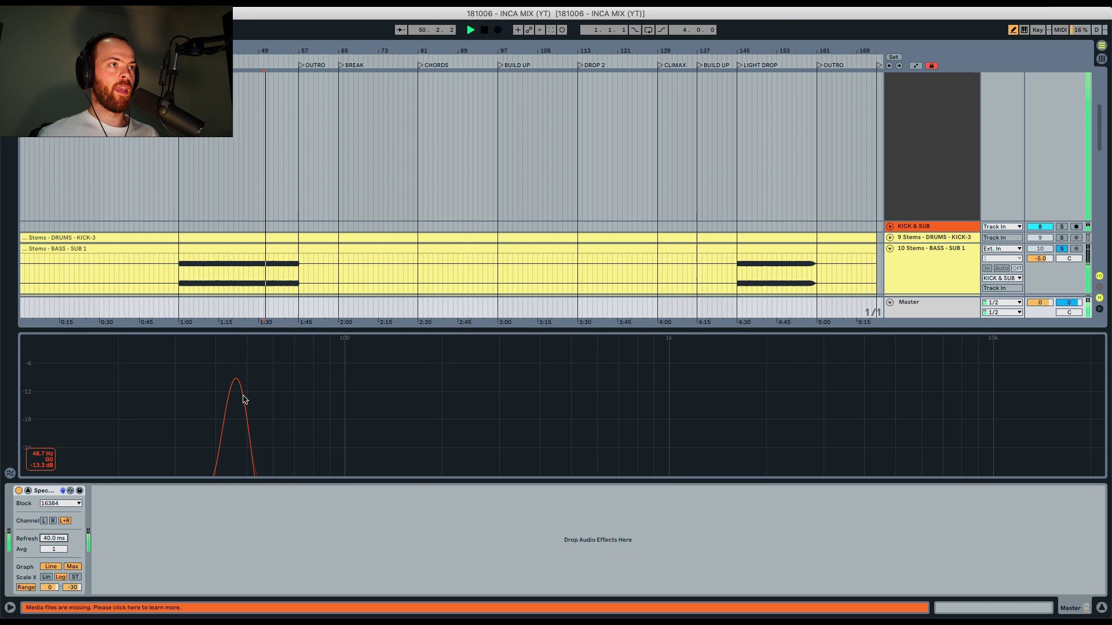
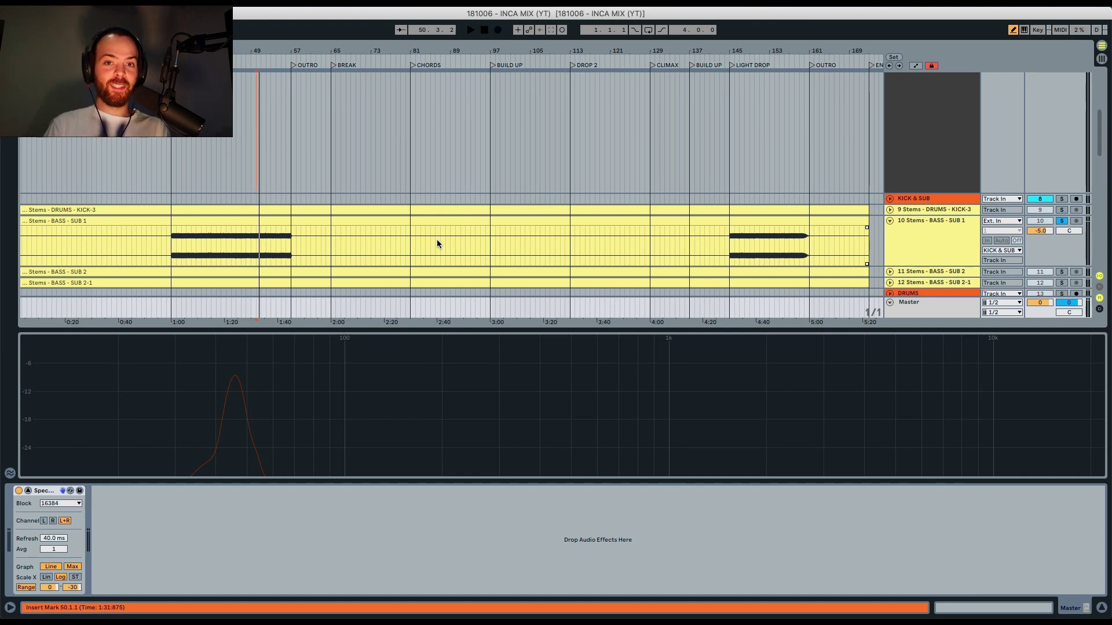
Step: In EQ Eight on DROP - MID BASS 1-3, boost band 4 by 2.85 dB at 1.07 kHz and band 3 by 4.59 dB at 206 Hz
scroll(498, 215, down, 15)
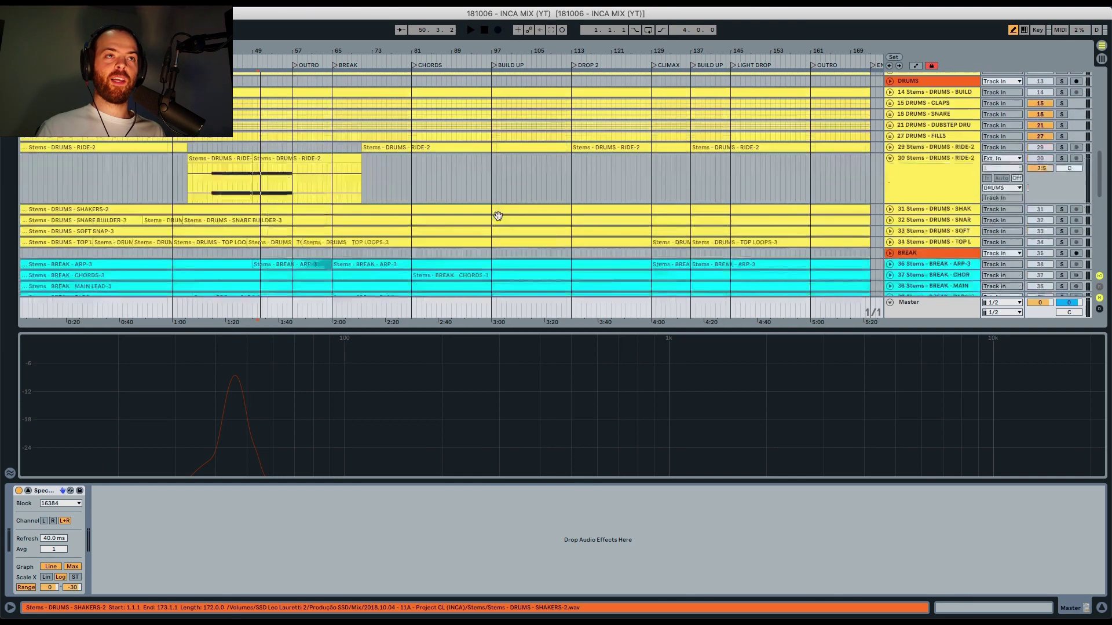
scroll(498, 215, down, 5)
click(259, 220)
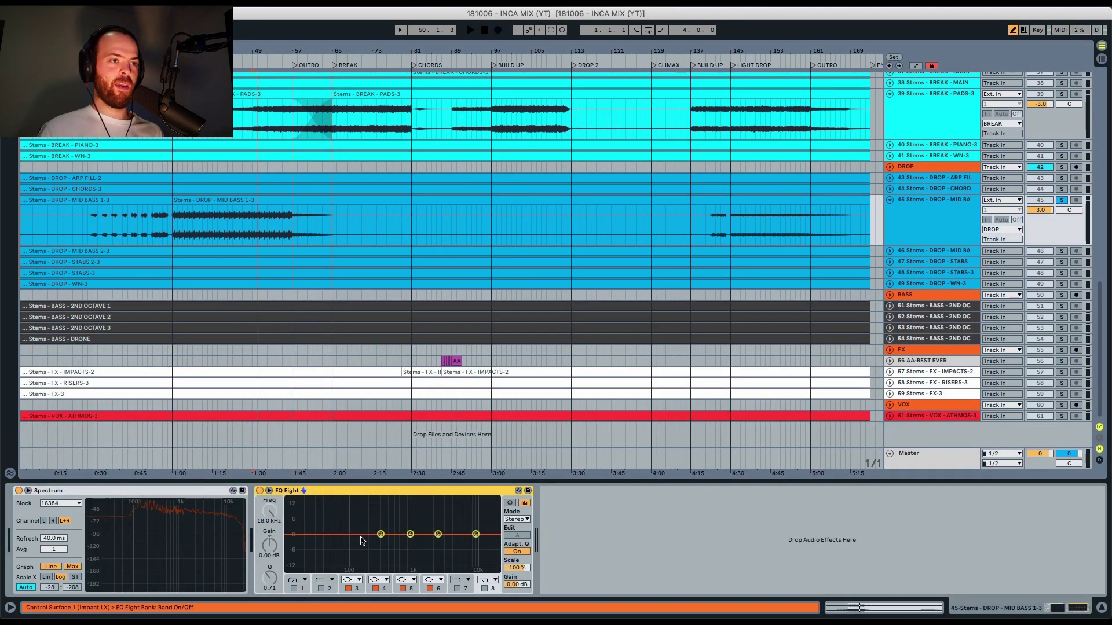
drag(380, 534, 415, 528)
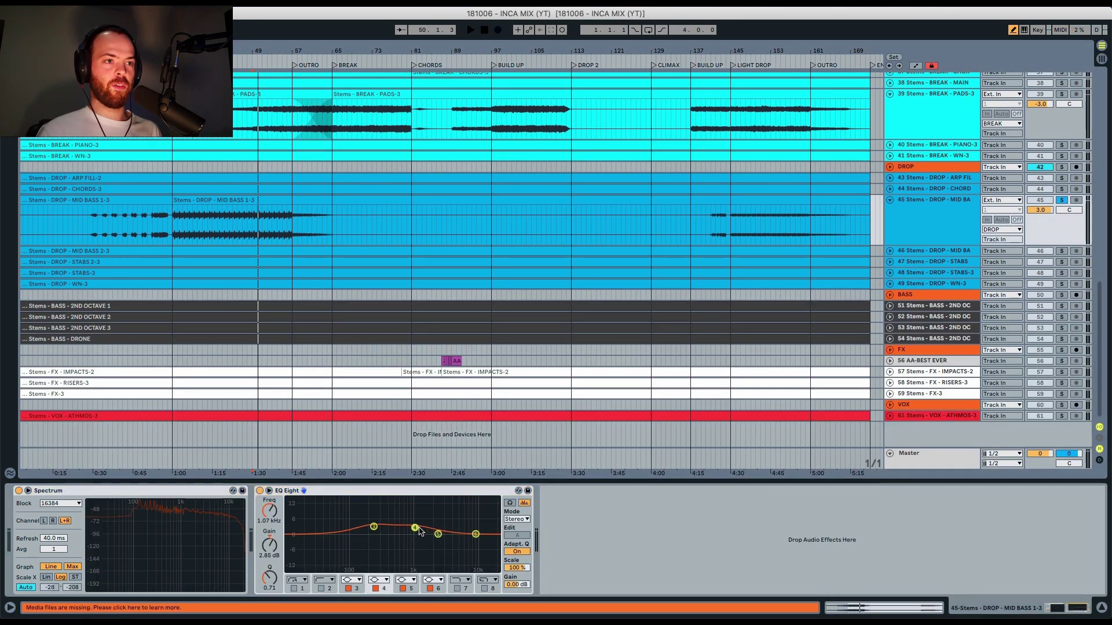
key(space)
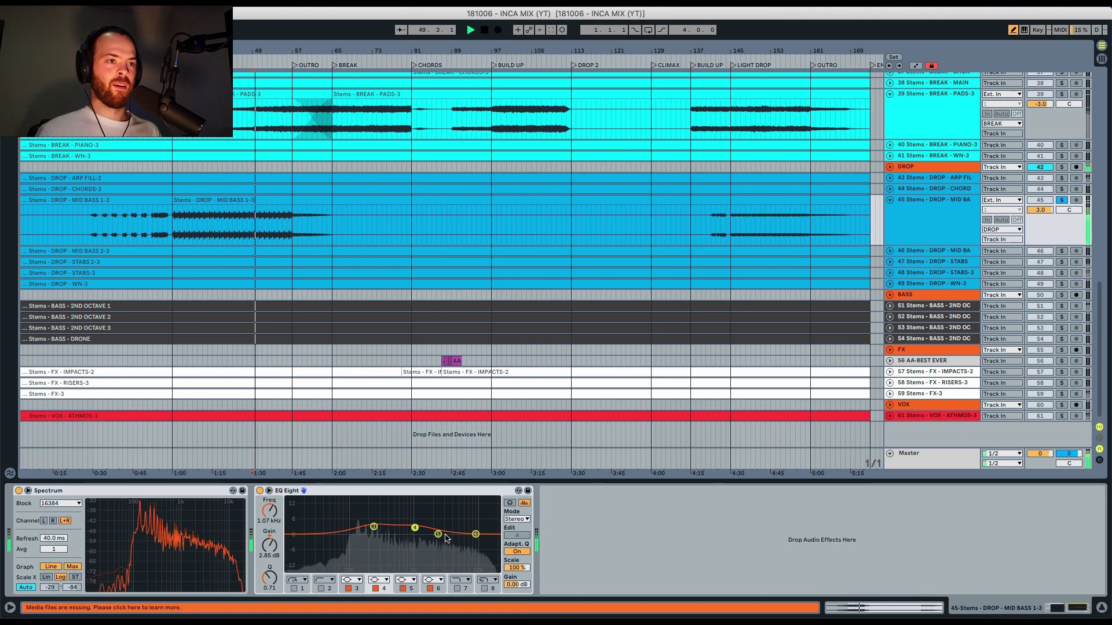
drag(373, 527, 370, 524)
key(space)
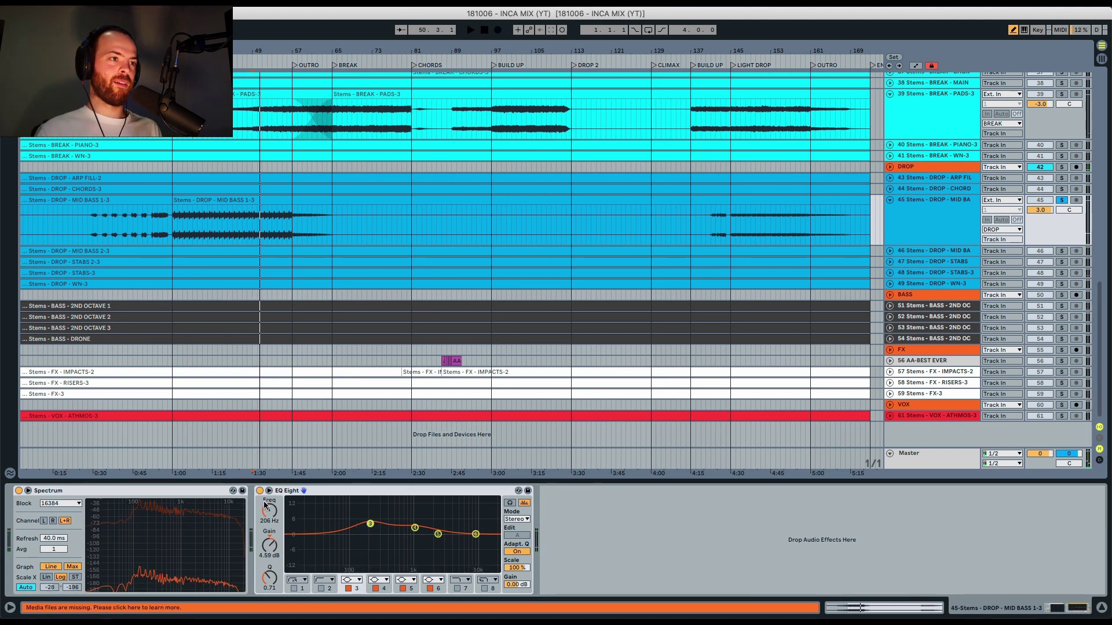
Step: Play the full mix without solos to judge the EQ boosts on the mid bass
key(space)
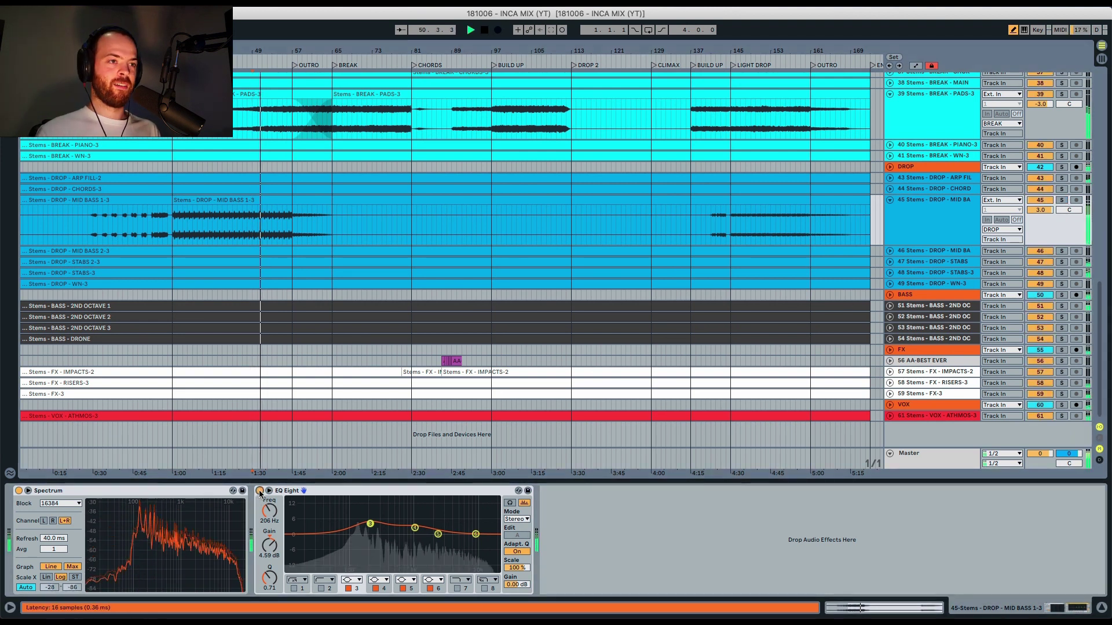
key(space)
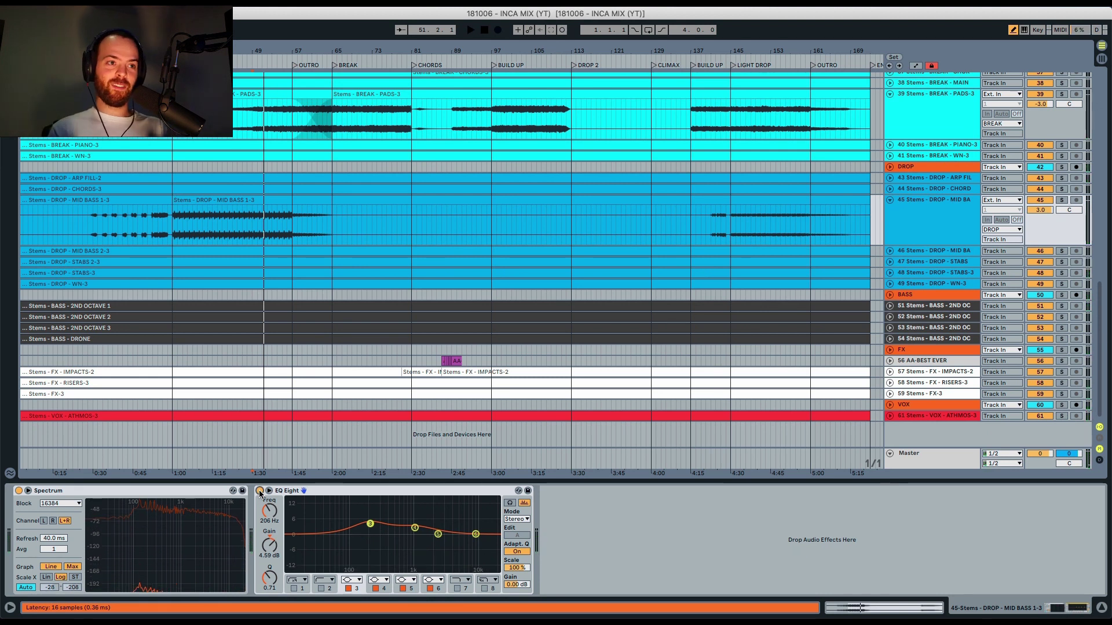
drag(345, 553, 381, 517)
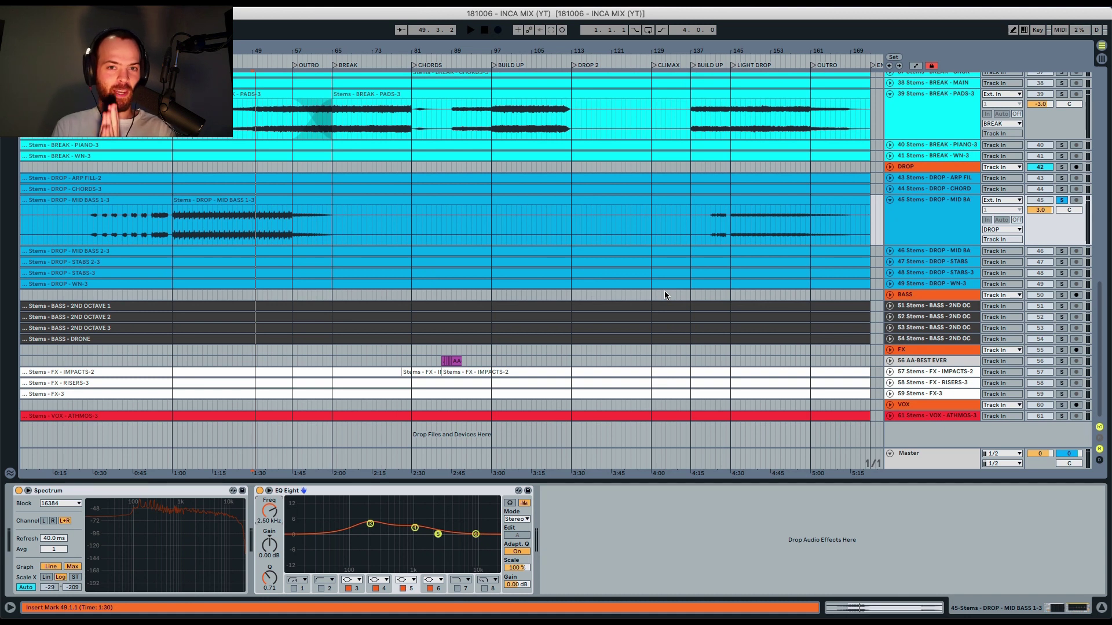
click(406, 492)
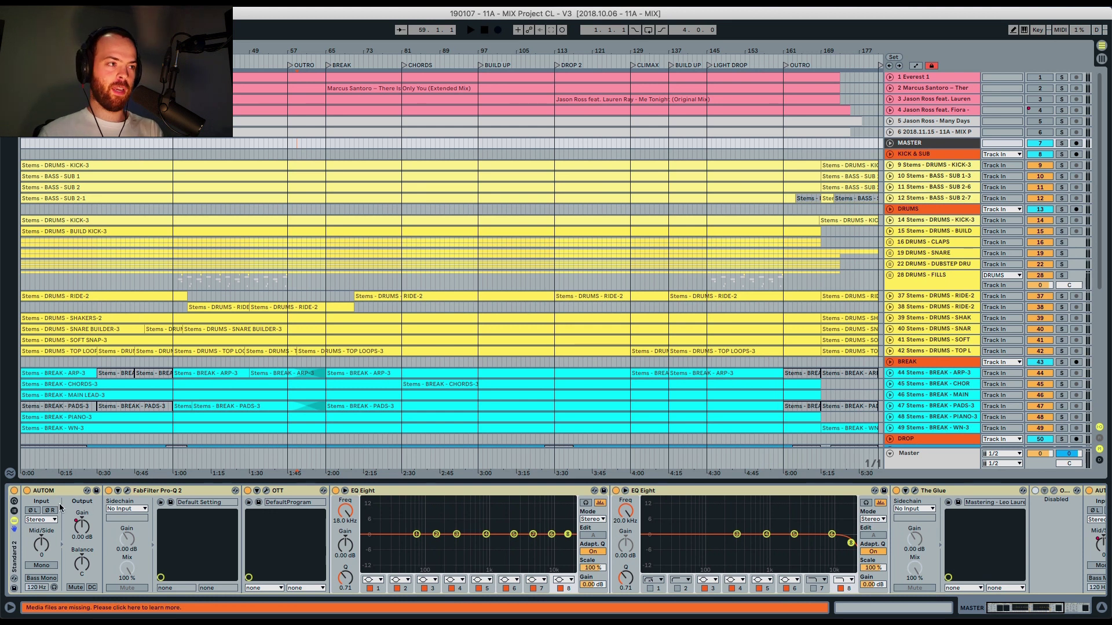
Step: Unfold all tracks of the 11A mix arrangement so their waveforms, routing and volumes are shown, starting at the KICK & SUB group
click(937, 165)
key(super+a)
key(u)
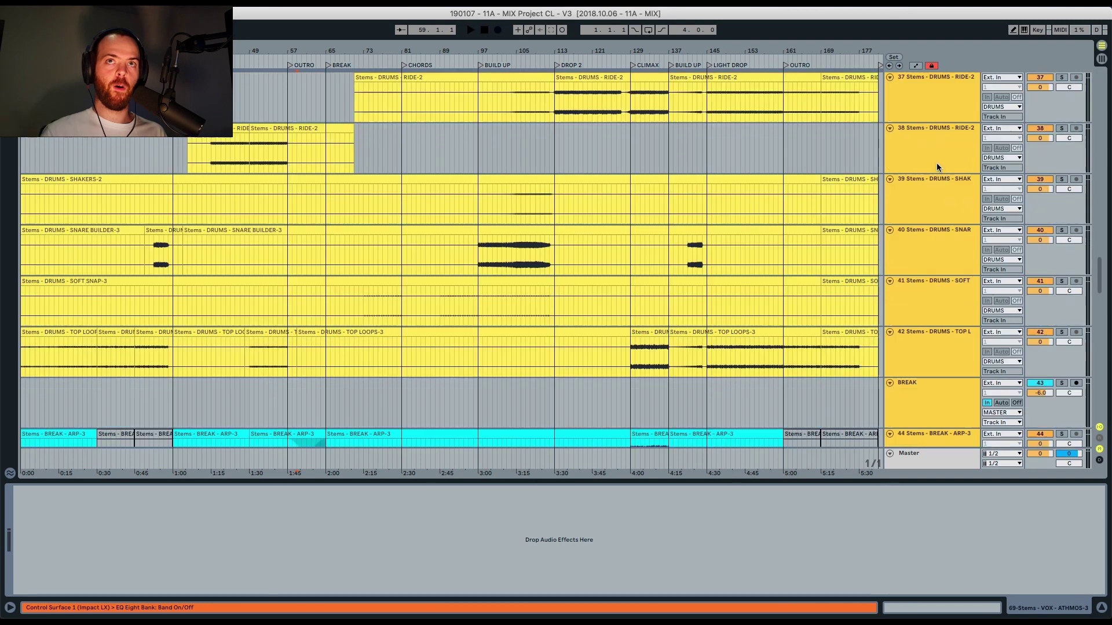
scroll(937, 165, up, 15)
scroll(936, 165, up, 10)
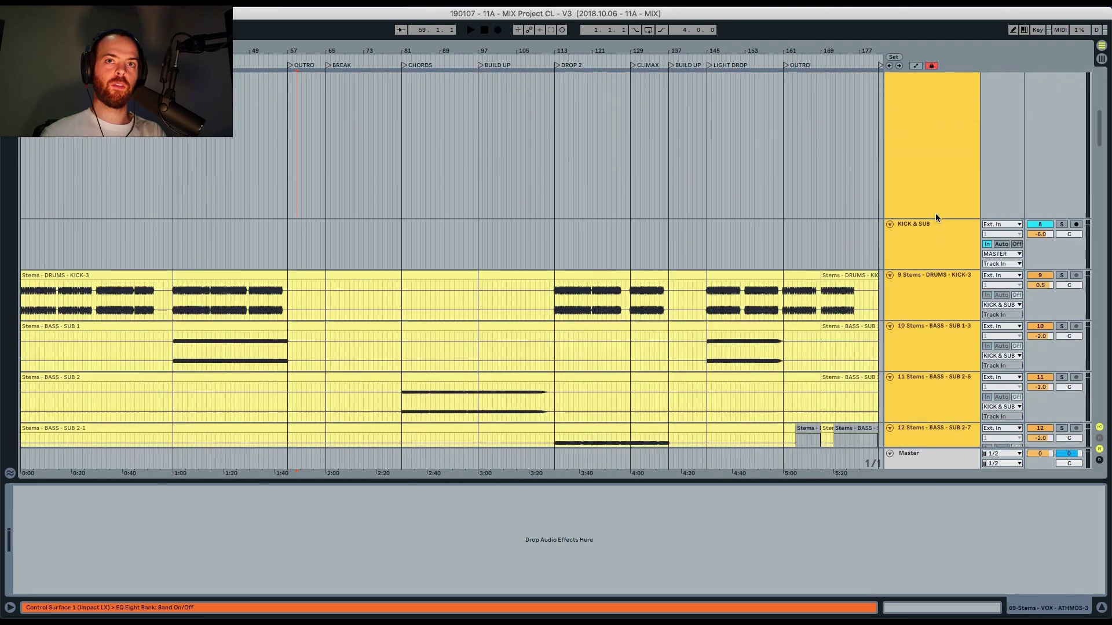
scroll(935, 214, down, 5)
Step: Go through the kick and sub bass stems one by one and examine each track's EQ Eight settings and volume
click(935, 215)
click(1006, 168)
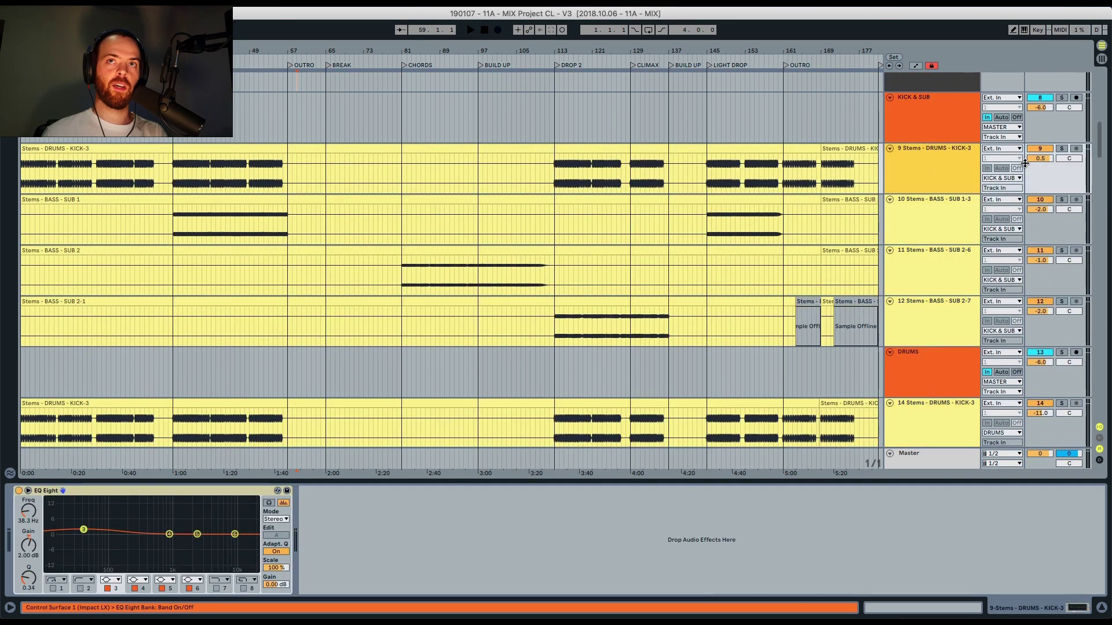
key(Down)
key(Down)
key(Up)
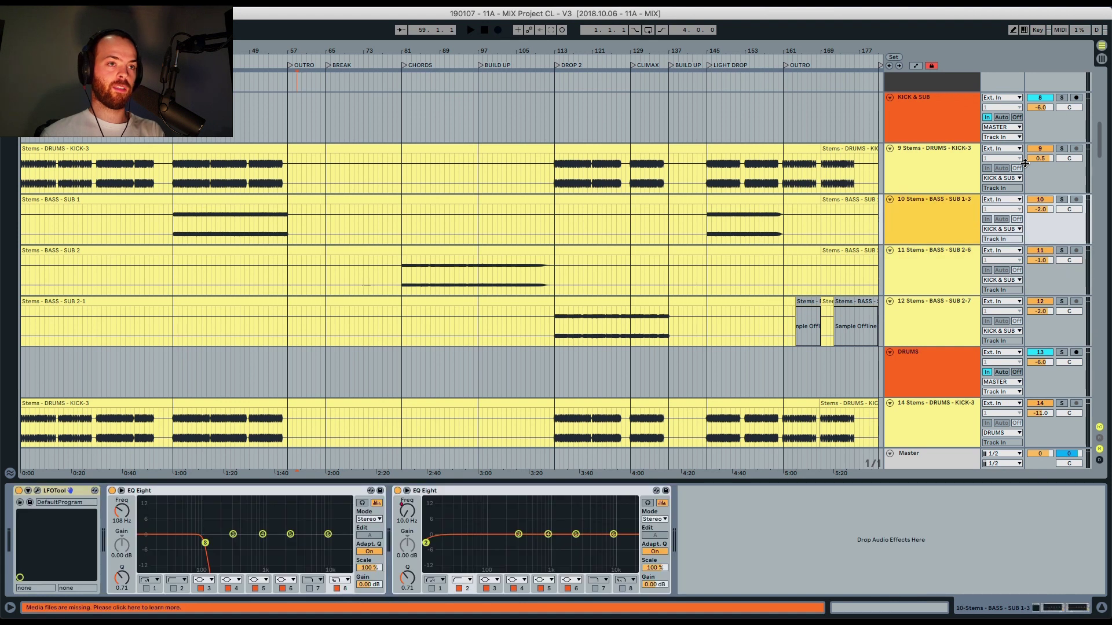
key(Down)
key(Down)
key(Down)
key(Down)
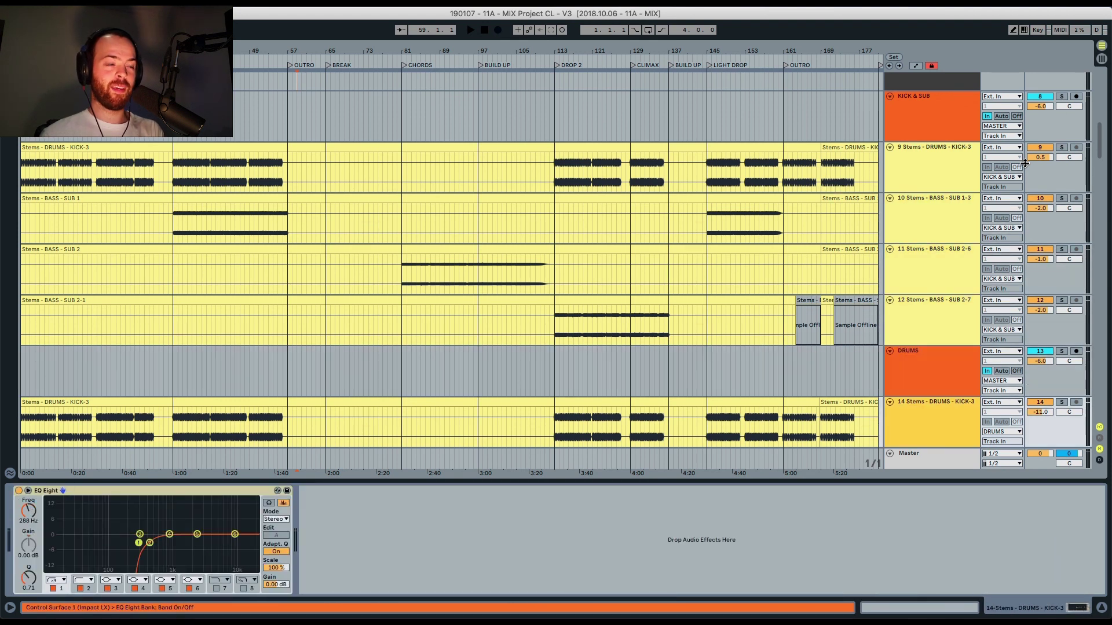
Step: Check the device chains and volumes of the build kick, clap, snare and dubstep drum stems
key(Down)
key(Down)
key(Down)
key(Down)
key(Down)
key(Down)
key(Down)
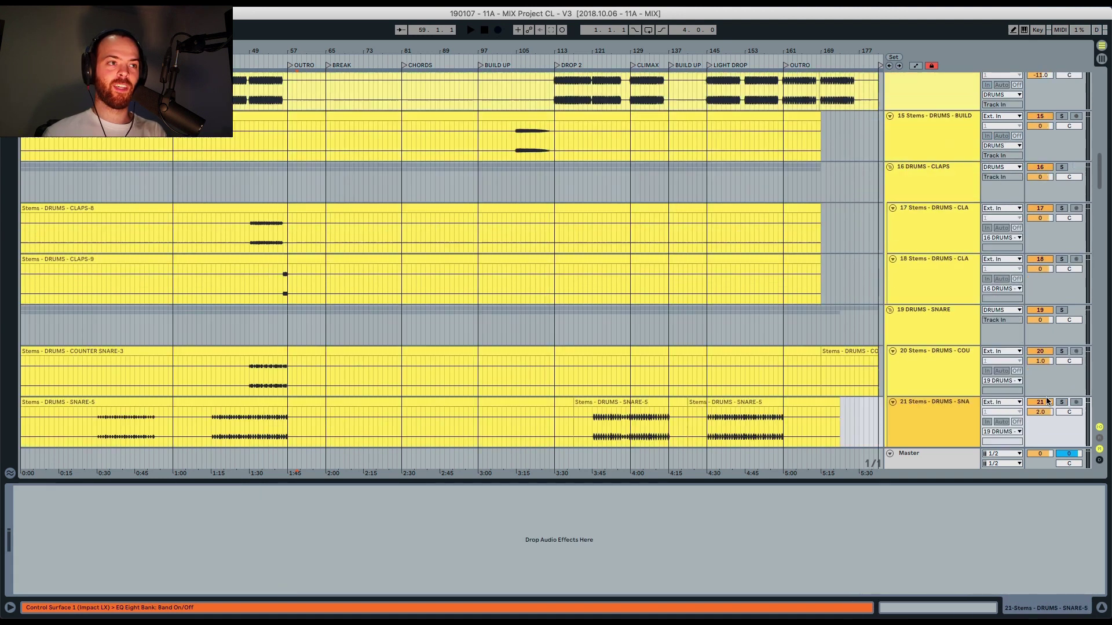
key(Down)
key(Down)
key(Down)
key(Down)
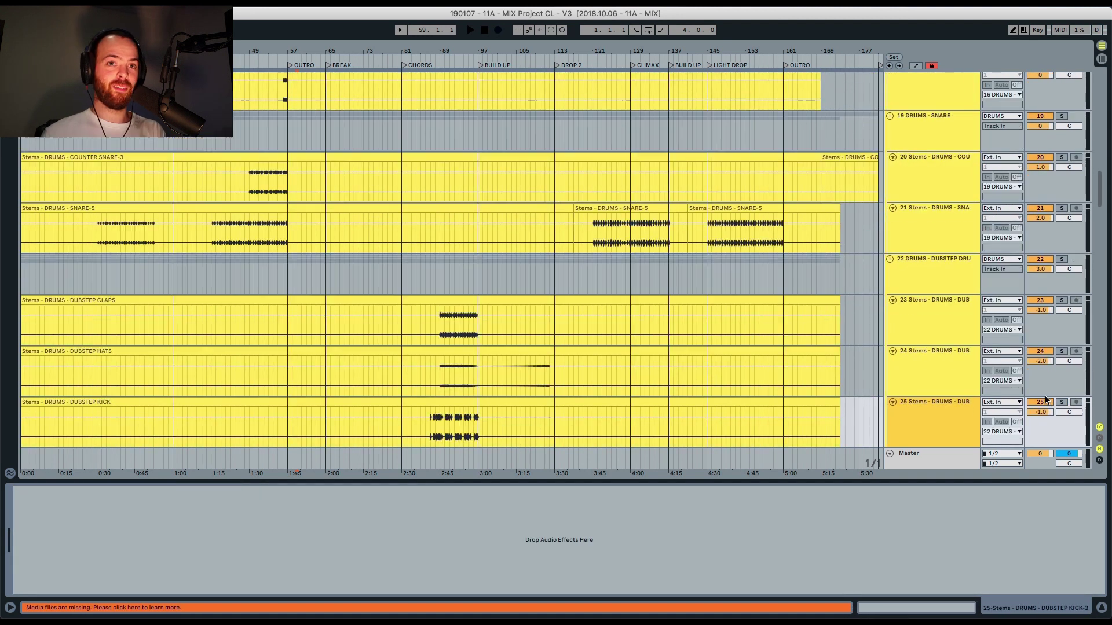
Step: Examine the remaining dubstep drums and the drum fill tracks for effects, down to the last DPFTE Drum Fill track
key(Down)
key(Down)
key(Down)
key(Down)
key(Down)
key(Down)
key(Down)
key(Down)
key(Down)
key(Down)
key(Down)
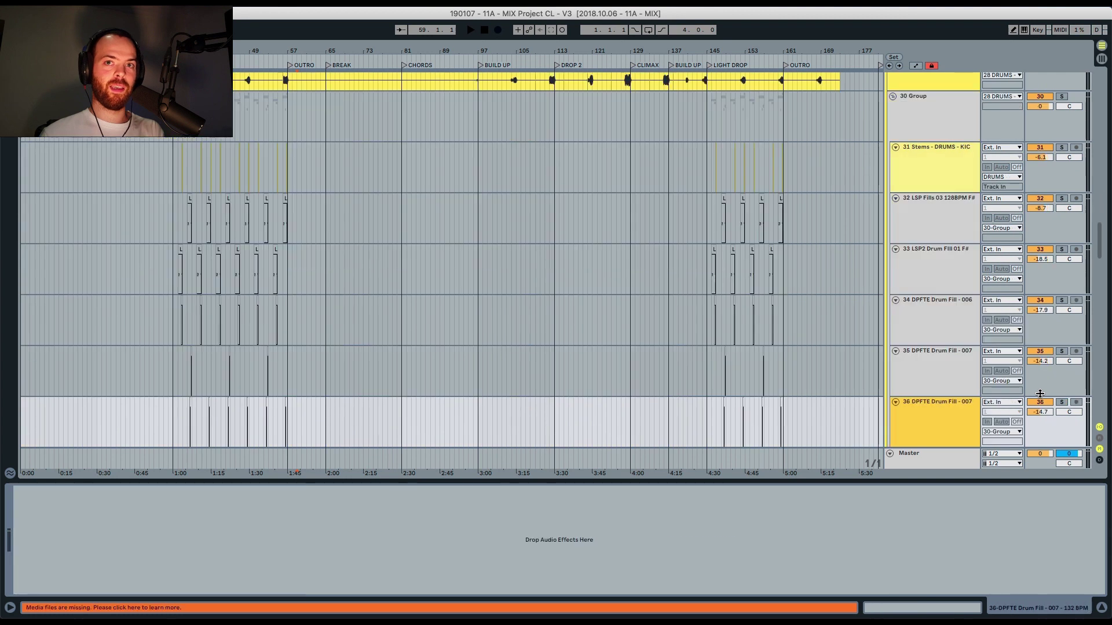
Step: Inspect the ride, shaker, snare builder and soft snap stems for devices and volume changes
key(Down)
key(Down)
key(Down)
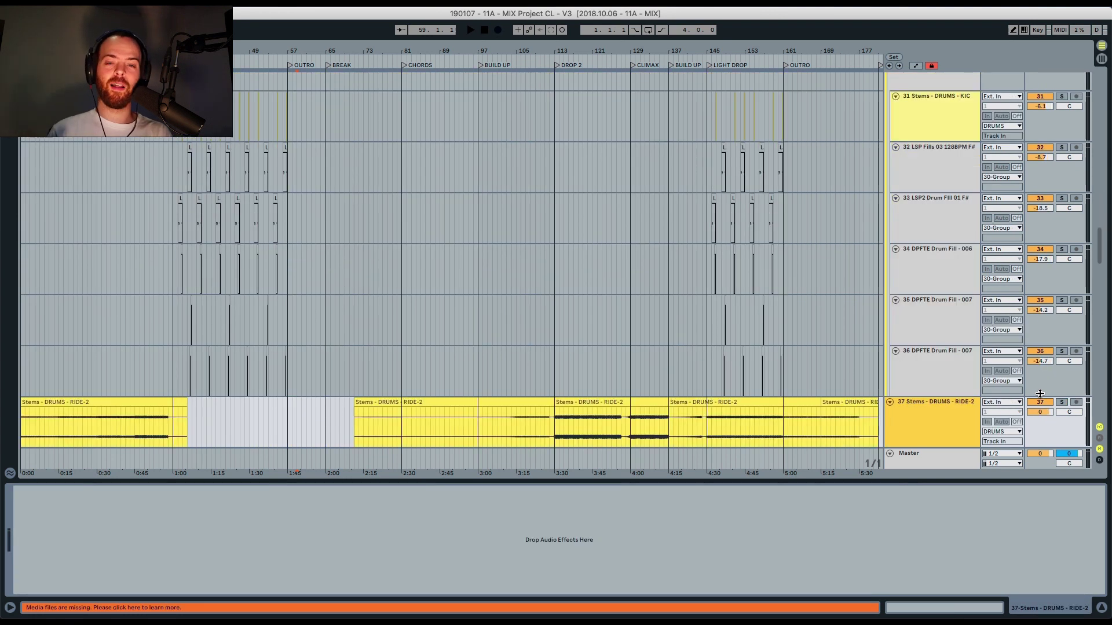
key(Down)
key(Down)
key(Down)
key(Down)
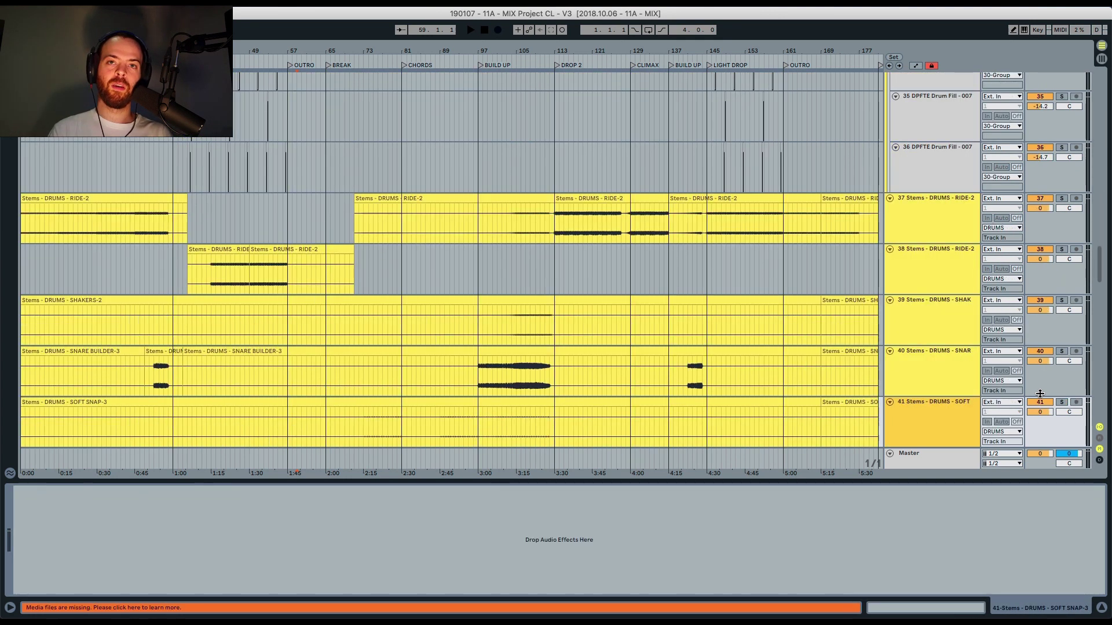
Step: Review the top loops stem and the BREAK group's stems for effects and volume settings
key(Right)
key(Down)
key(Down)
key(Down)
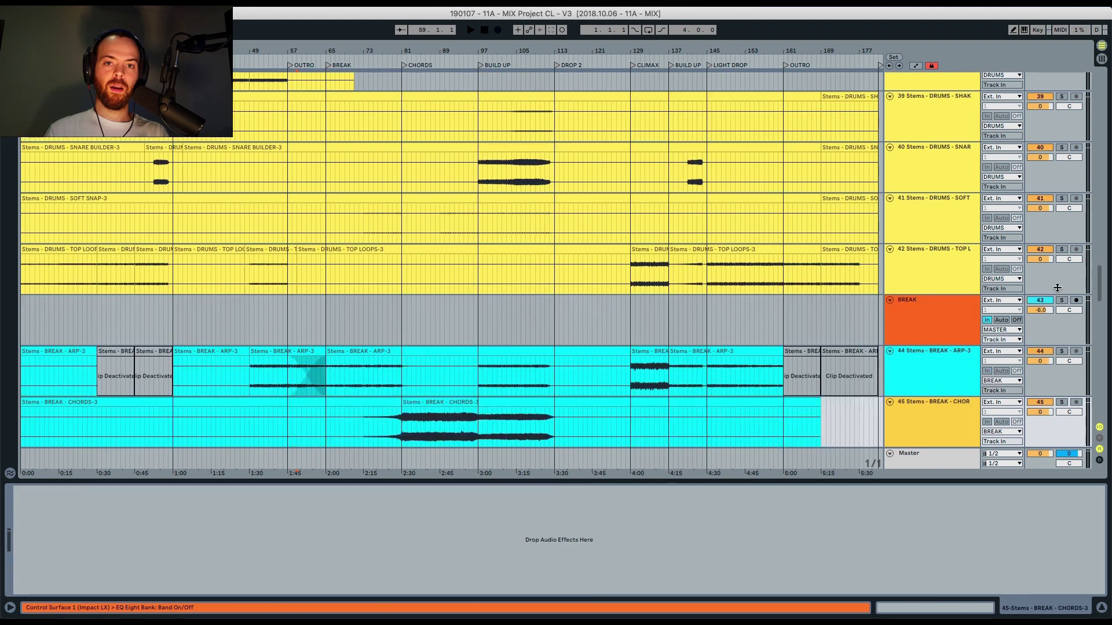
key(Down)
key(Down)
key(Down)
Step: Look through the DROP group's stems from the arp fill and mid bass to DROP - WN-3, checking their EQ Eight settings
key(Down)
key(Down)
key(Down)
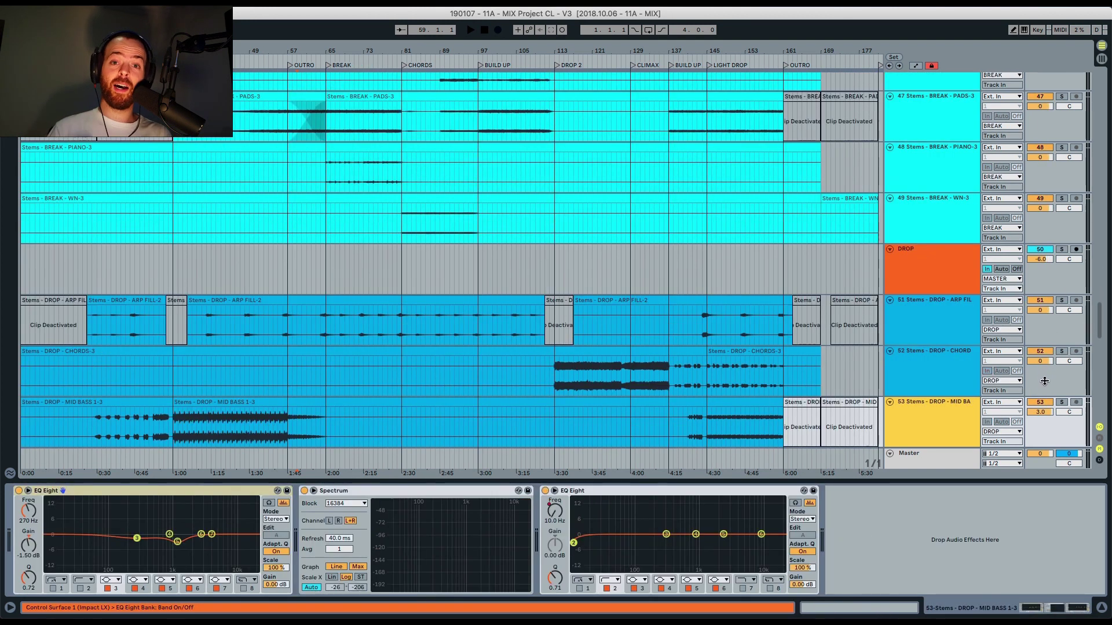
key(Down)
key(Down)
key(Down)
key(Down)
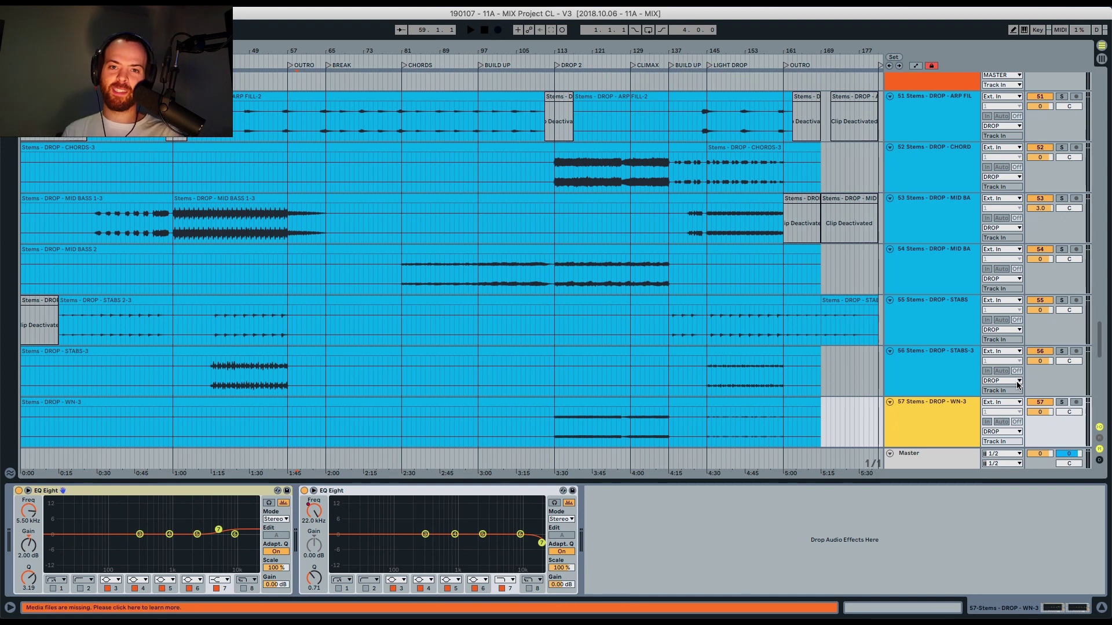